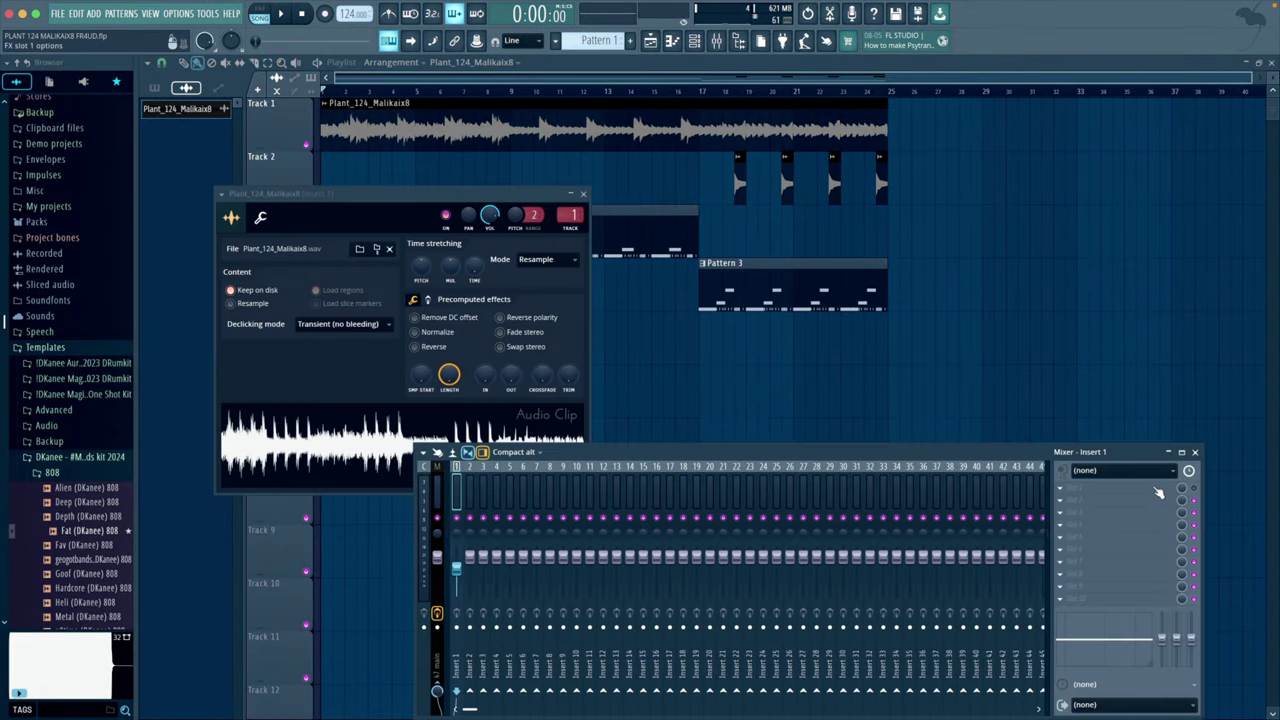
Step: Load Fruity Parametric EQ 2 on Insert 1 with band 1 low-cutting below 157 Hz
left_click(1158, 492)
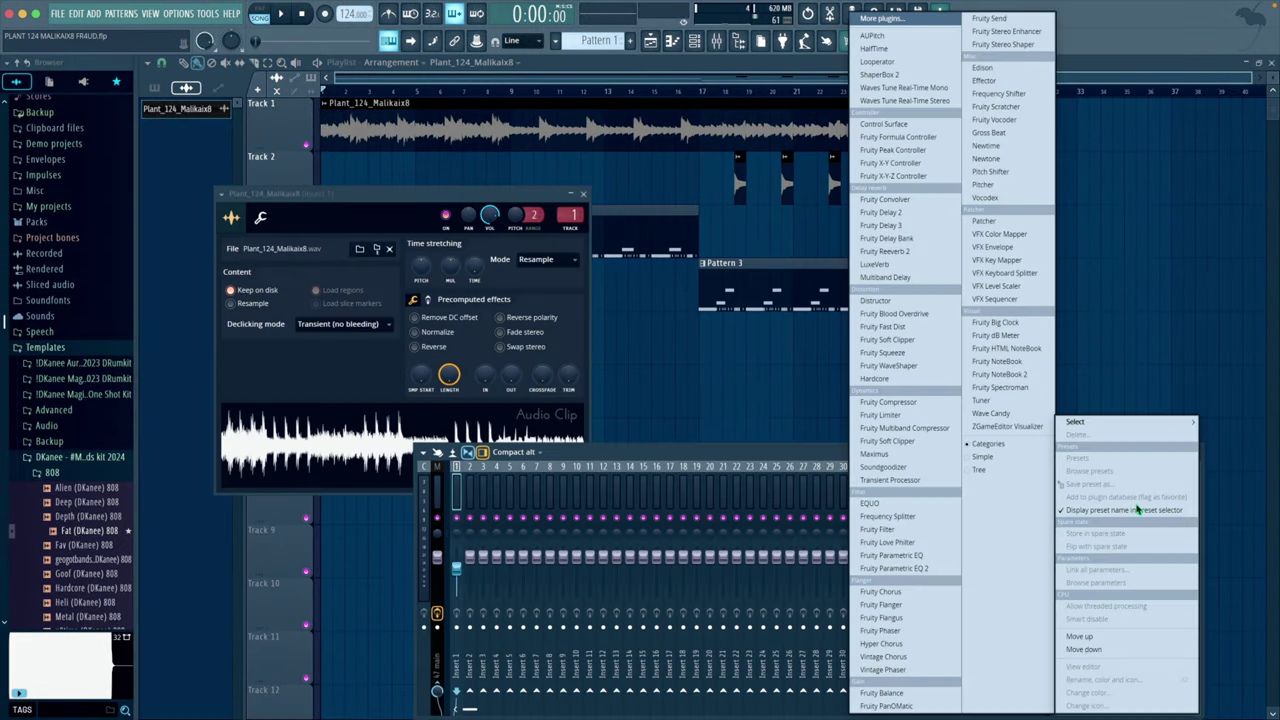
mouse_move(1110, 421)
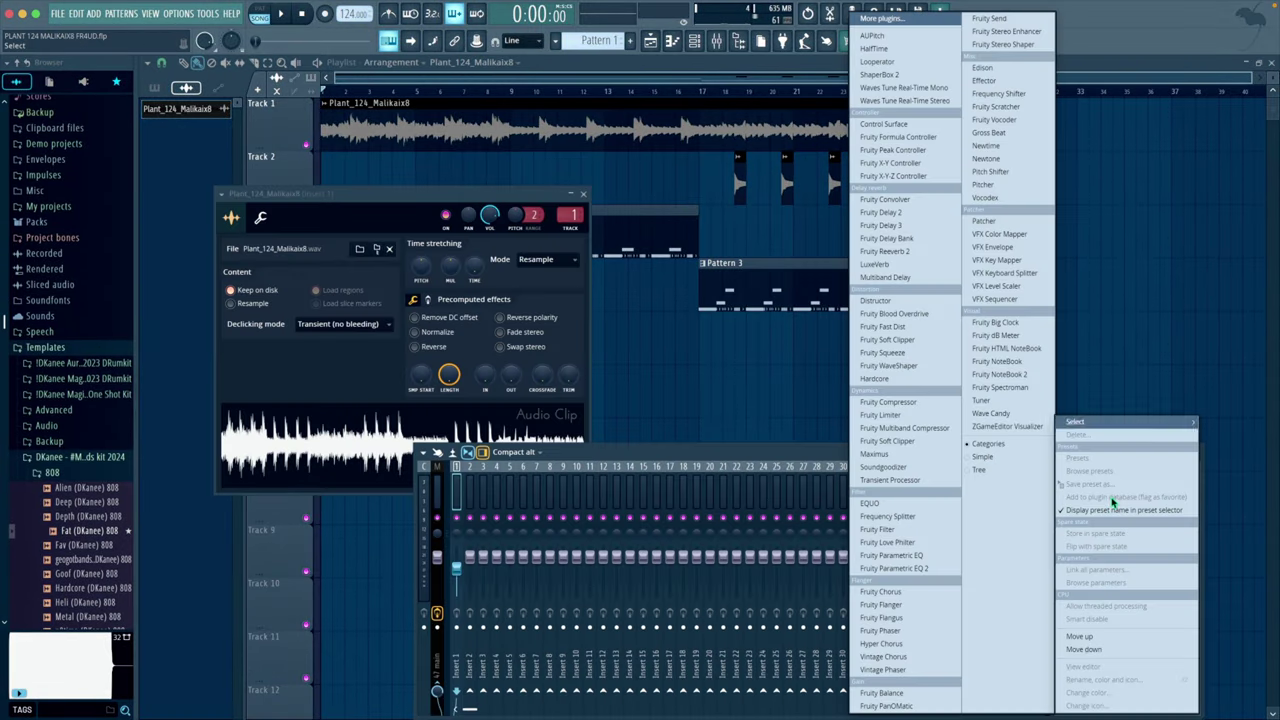
left_click(893, 568)
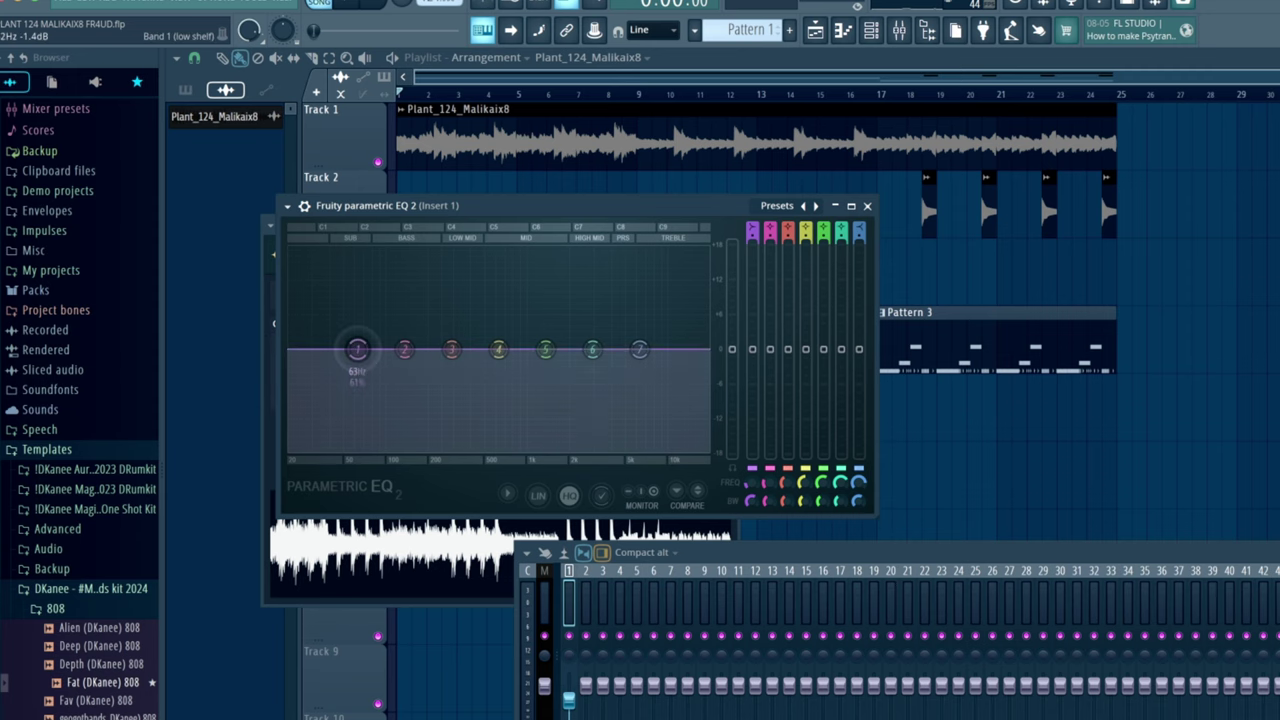
left_click_drag(357, 349, 412, 447)
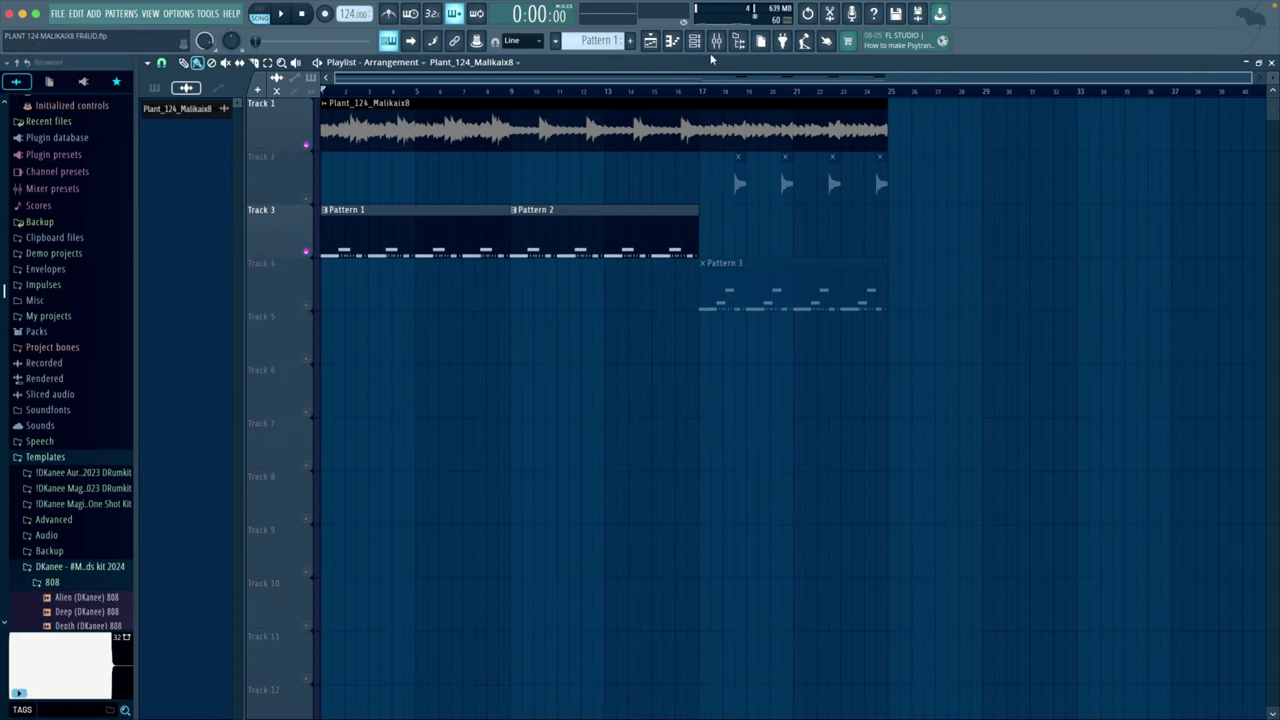
left_click(697, 44)
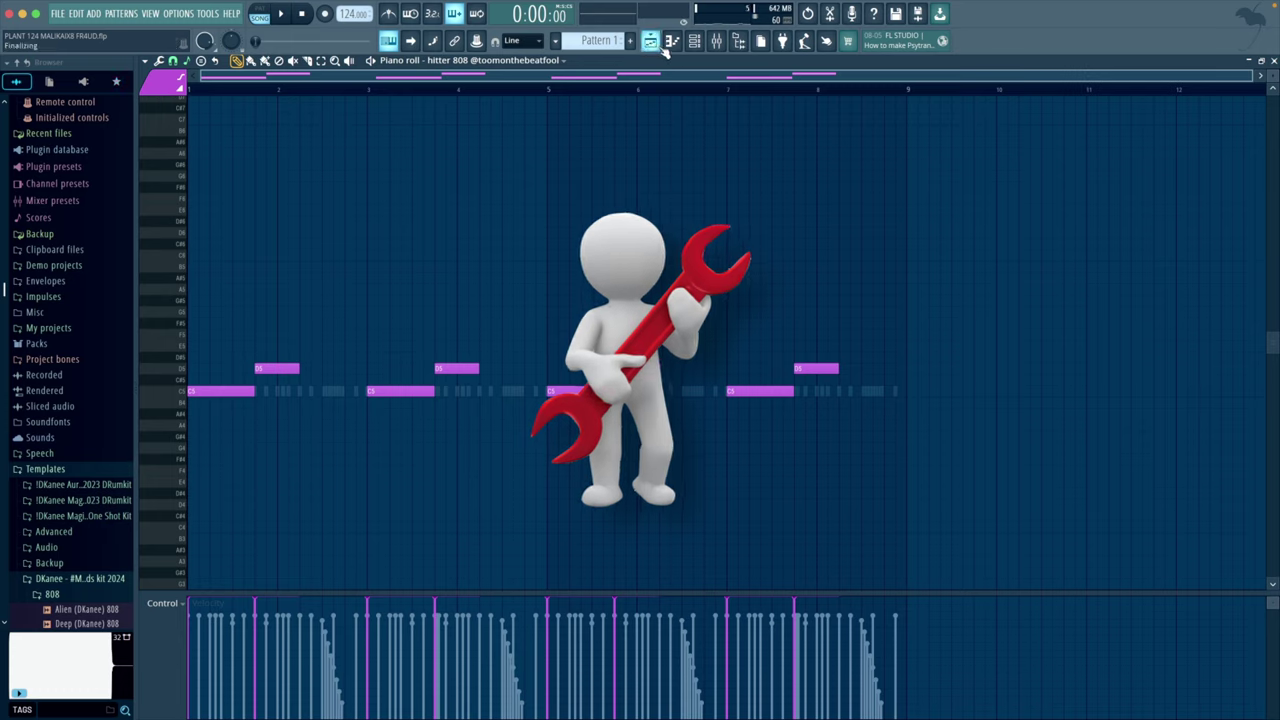
Step: Raise the first two 808 notes, lifting the second note even higher
left_click_drag(188, 362, 294, 400)
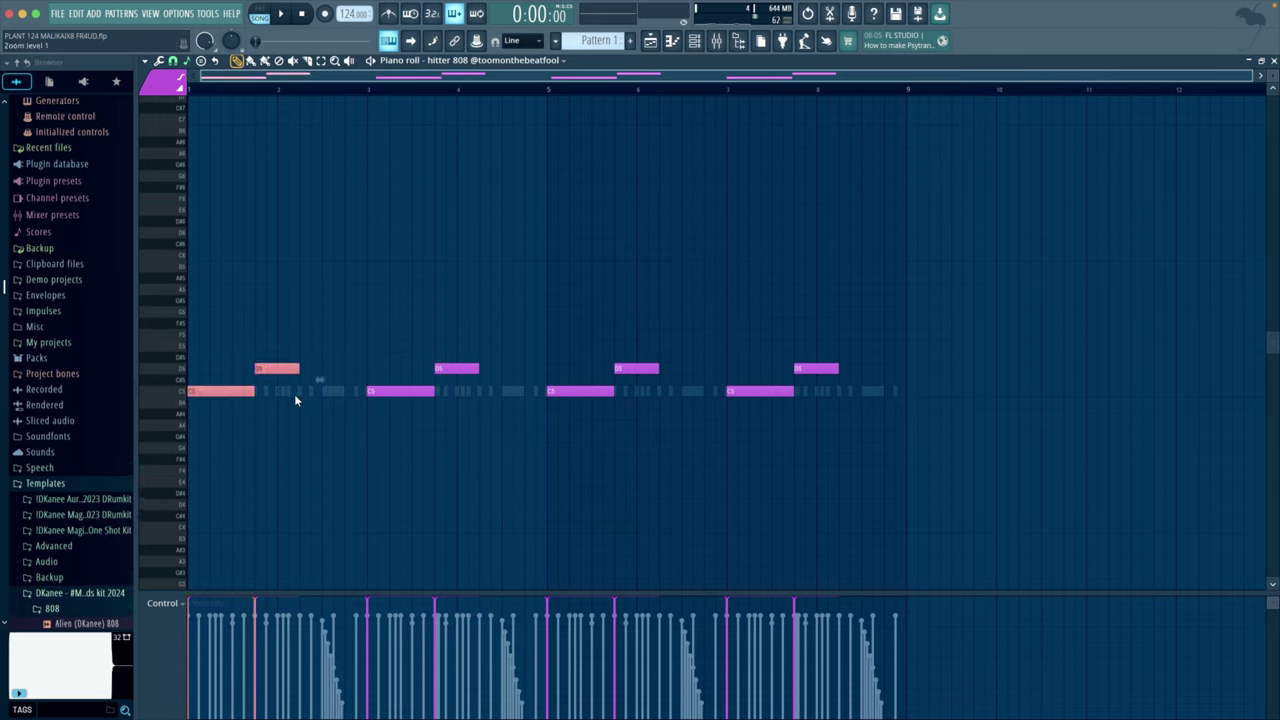
key("Up")
key("Up")
key("Up")
key("Up")
key("space")
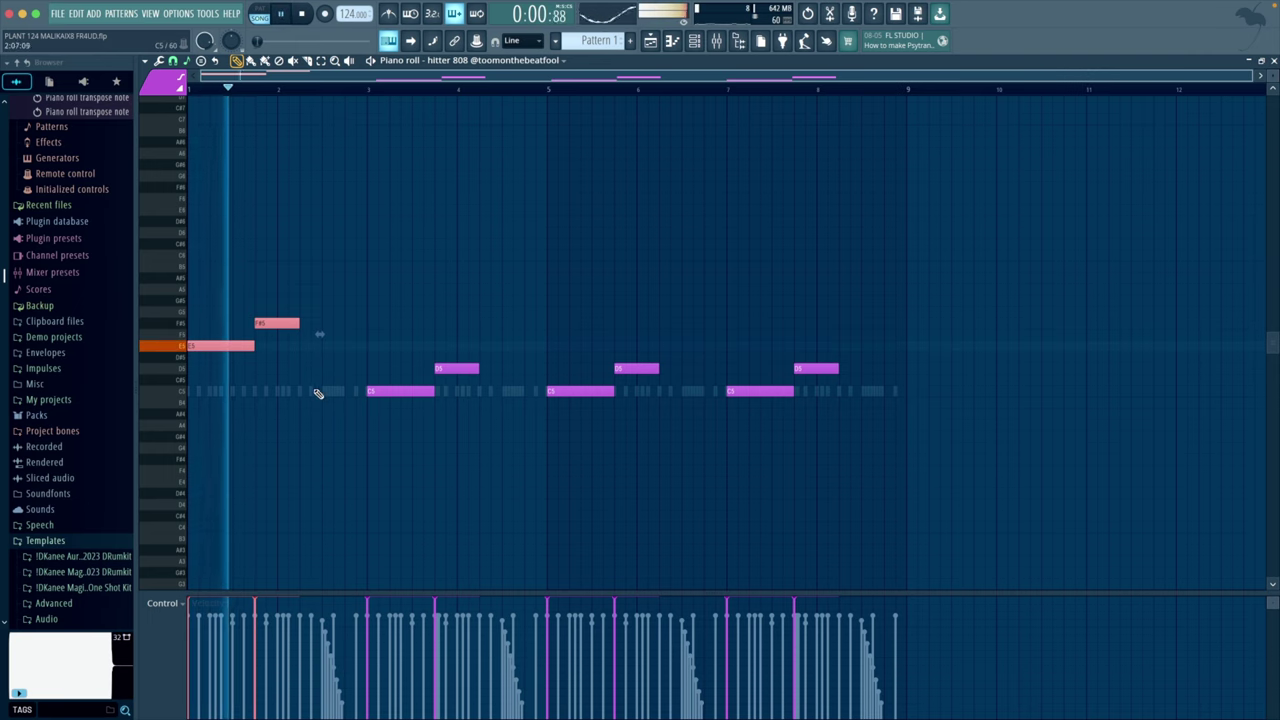
left_click(296, 395)
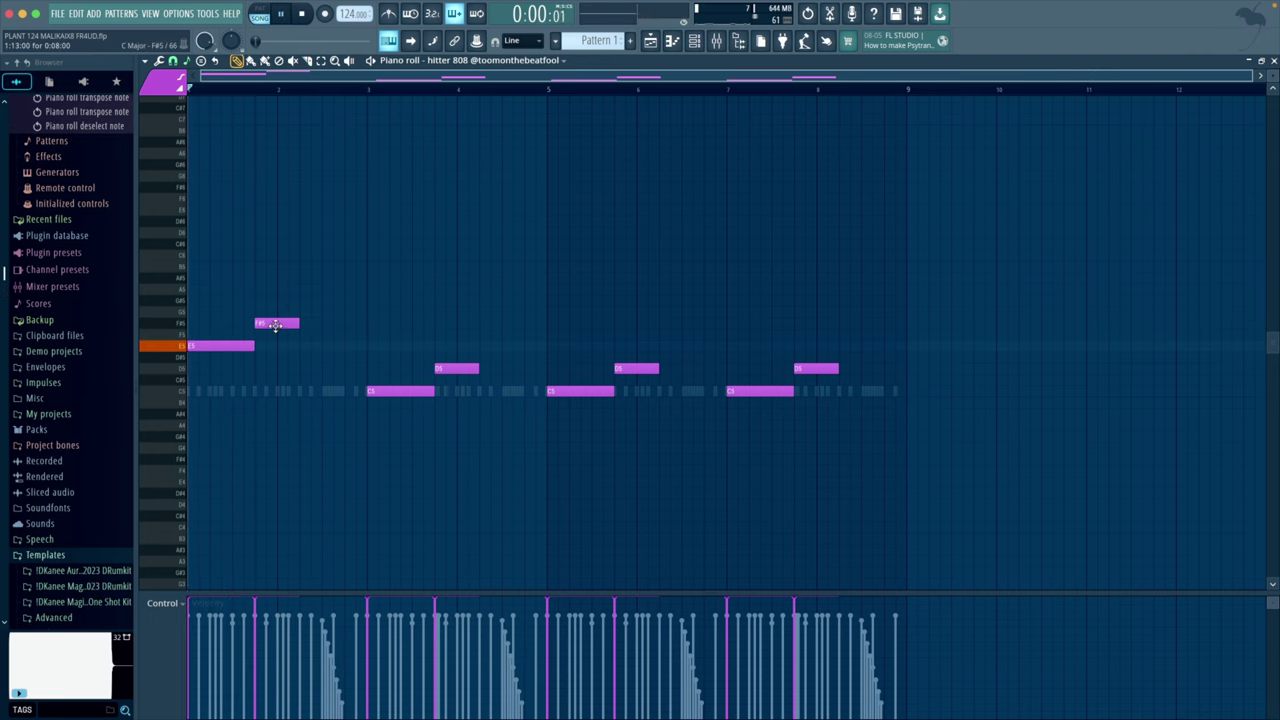
left_click_drag(275, 325, 268, 291)
key("space")
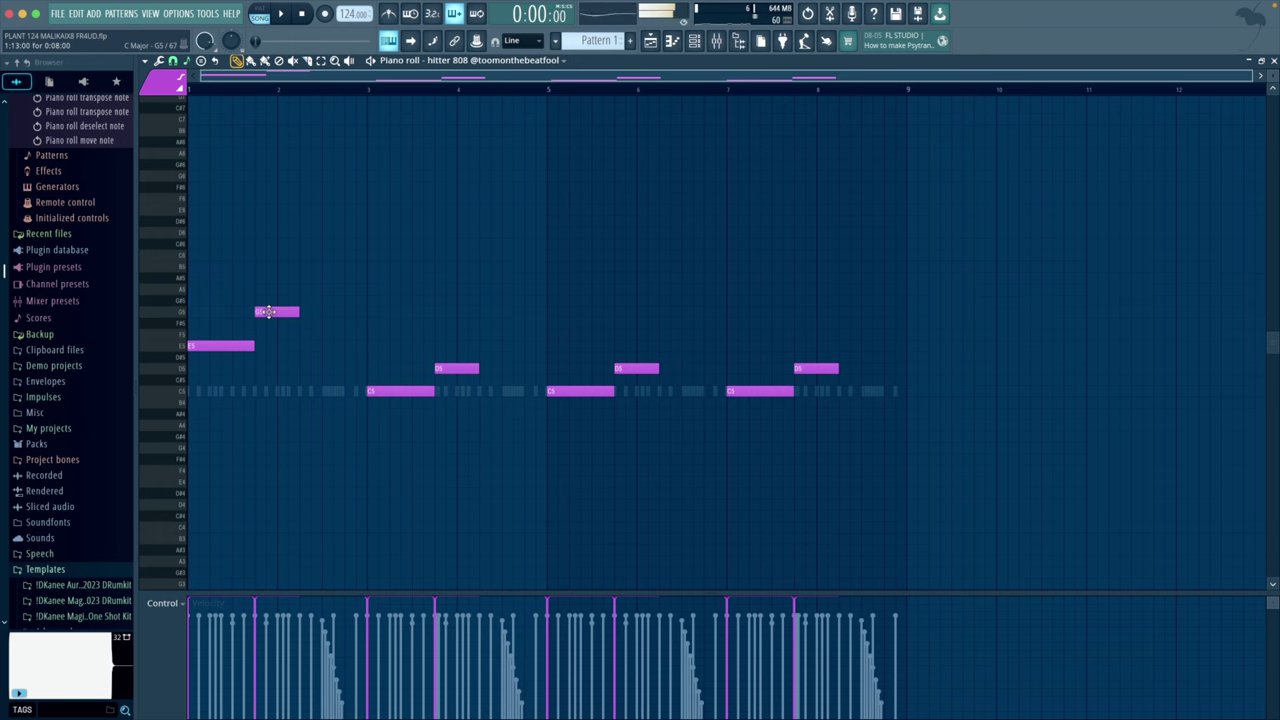
Step: Lengthen the high G5 note, add a second G5, and duplicate the first two bars
left_click_drag(298, 312, 320, 312)
left_click(324, 312)
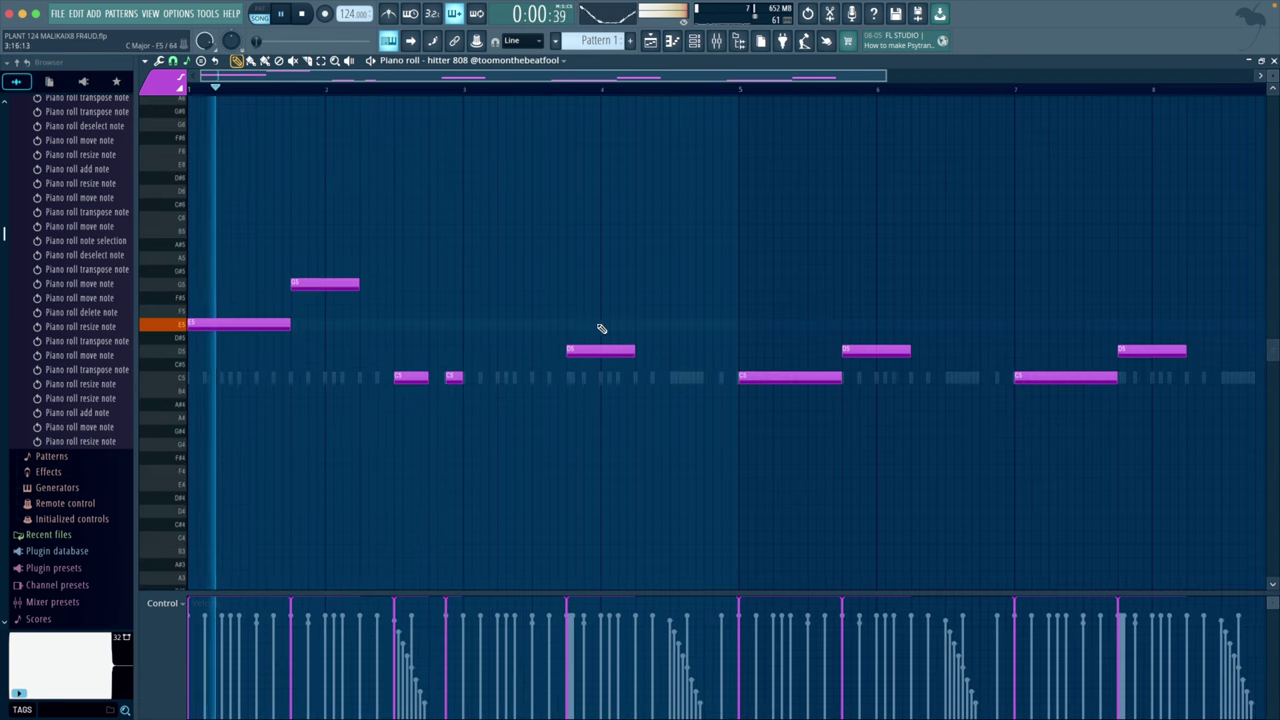
key("ctrl+x")
left_click_drag(466, 77, 188, 77)
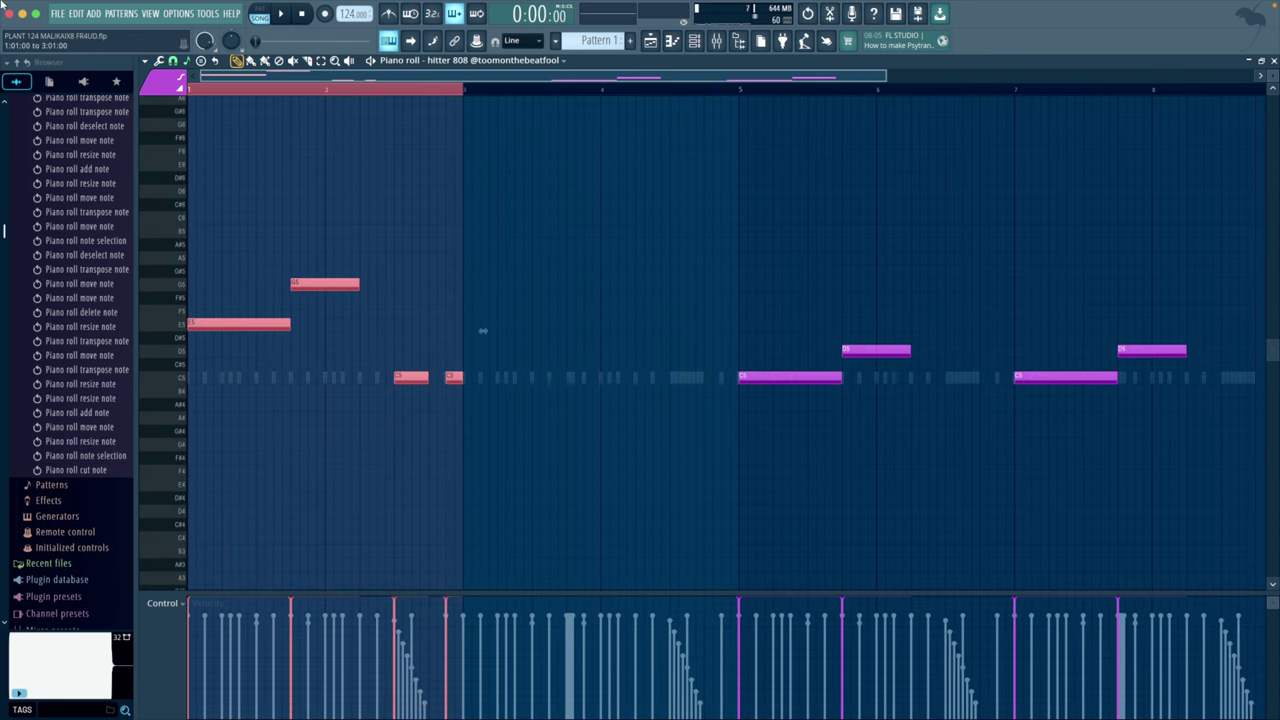
key("ctrl+b")
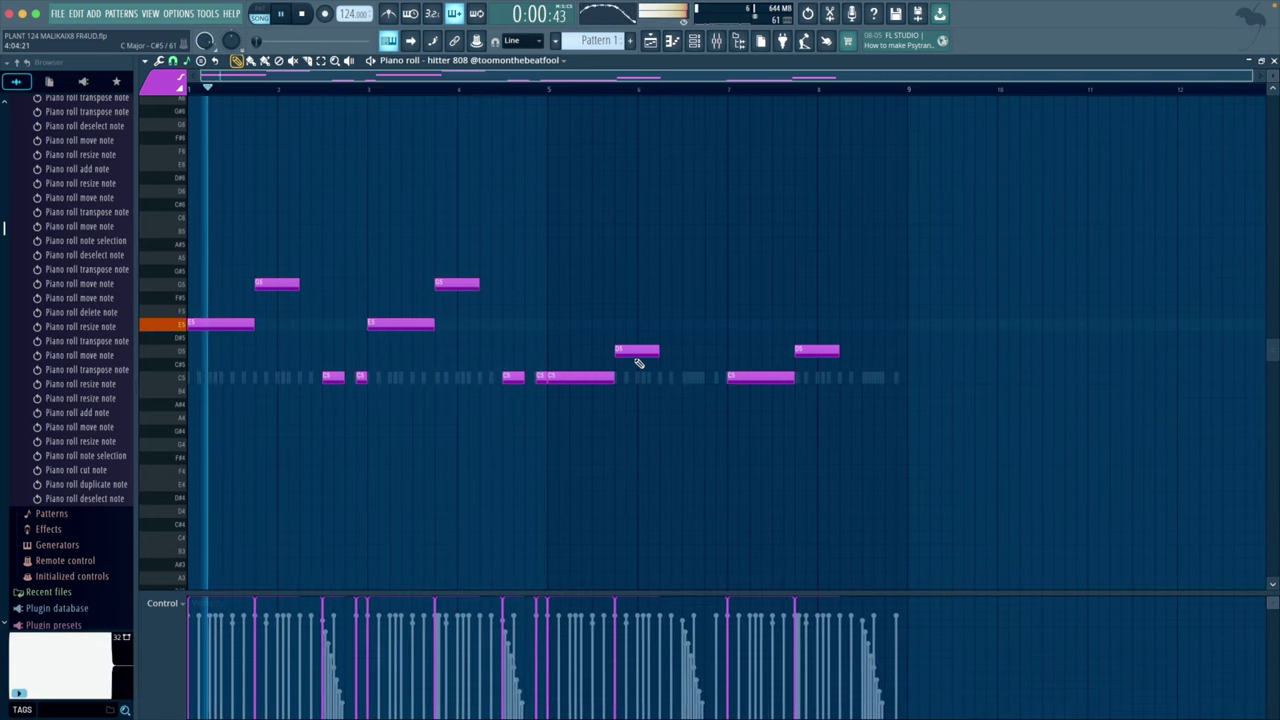
Step: Lower the selected note down to G4 and return to the playlist
scroll(260, 376, "up", 3)
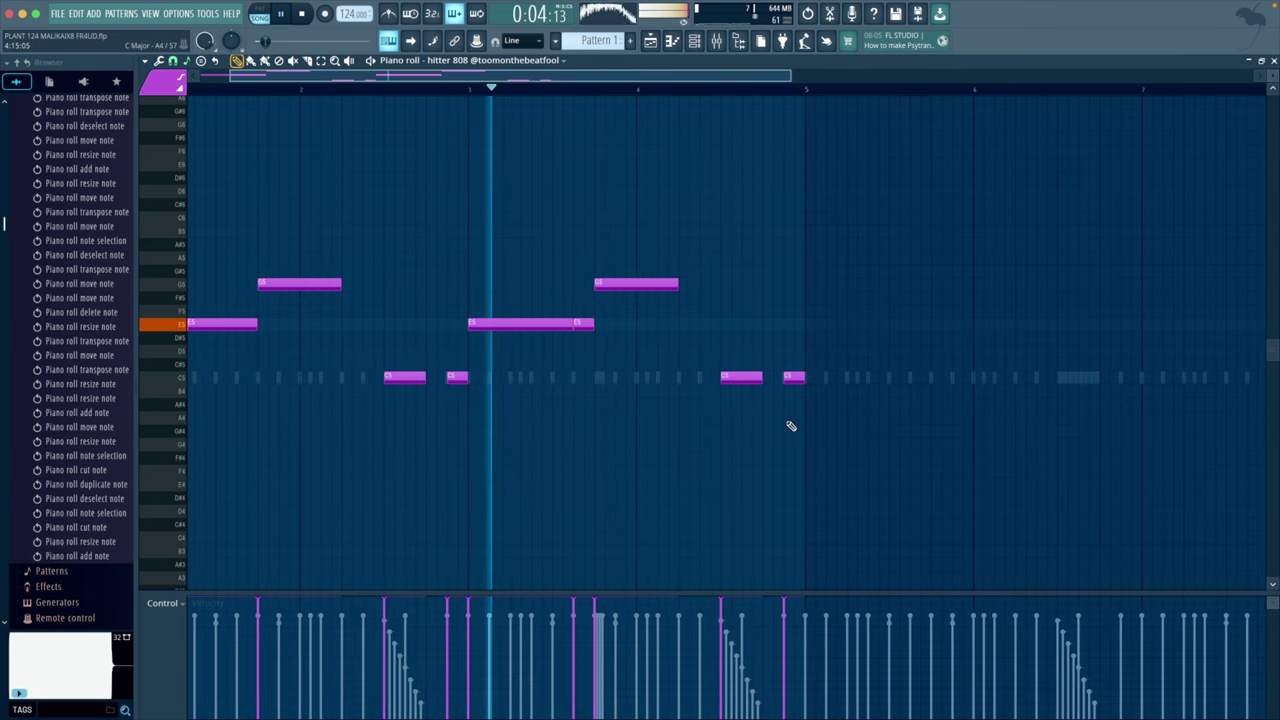
key("shift+Down")
key("shift+Down")
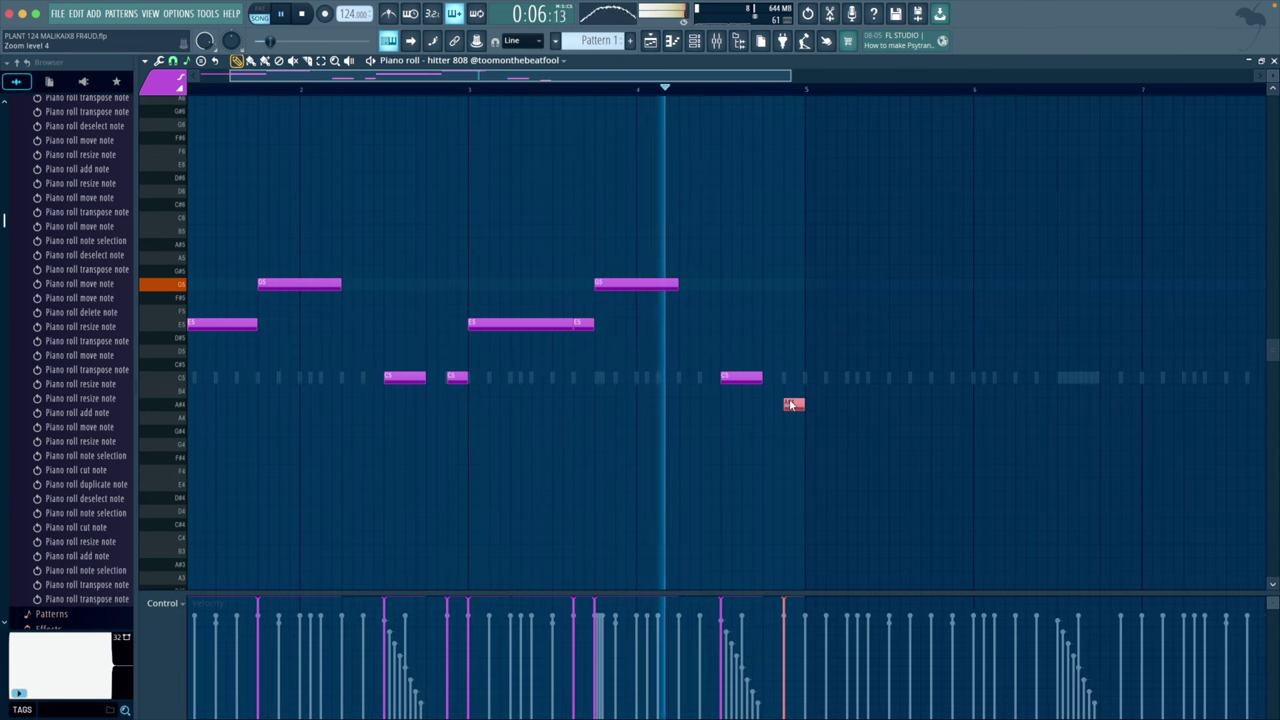
key("shift+Down")
key("shift+Down")
key("shift+Down")
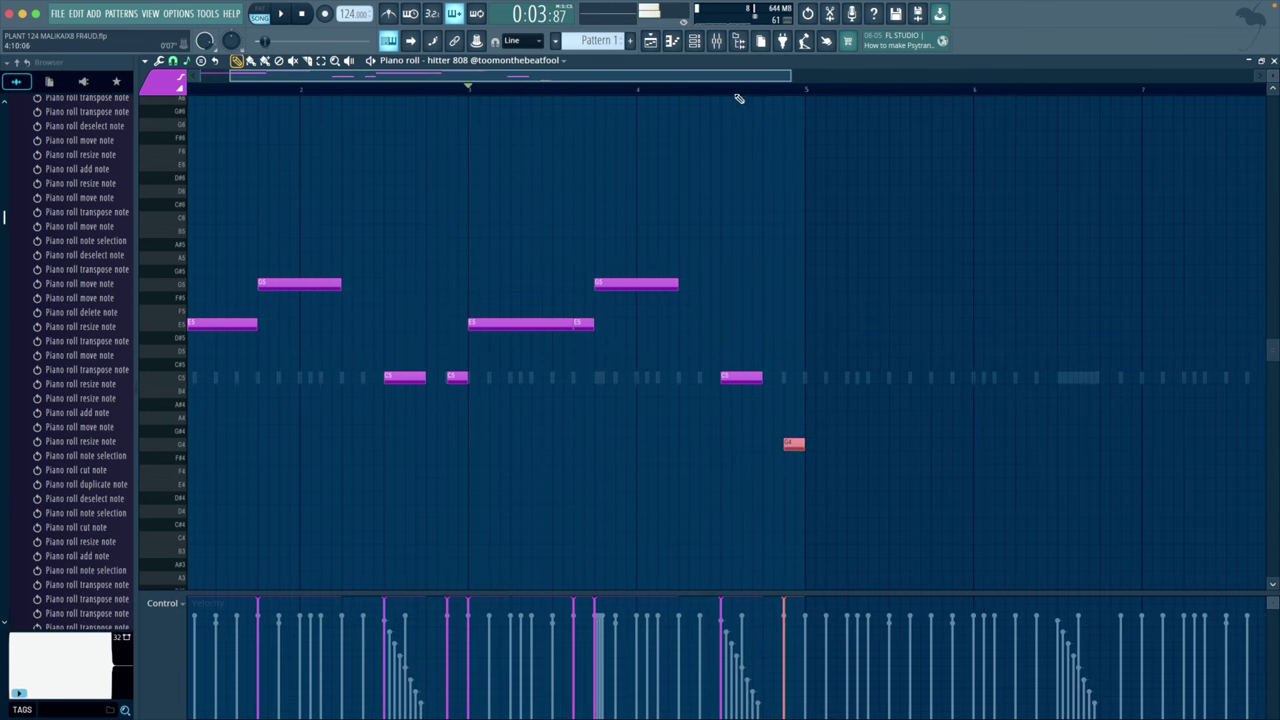
scroll(676, 222, "down", 2)
key("F5")
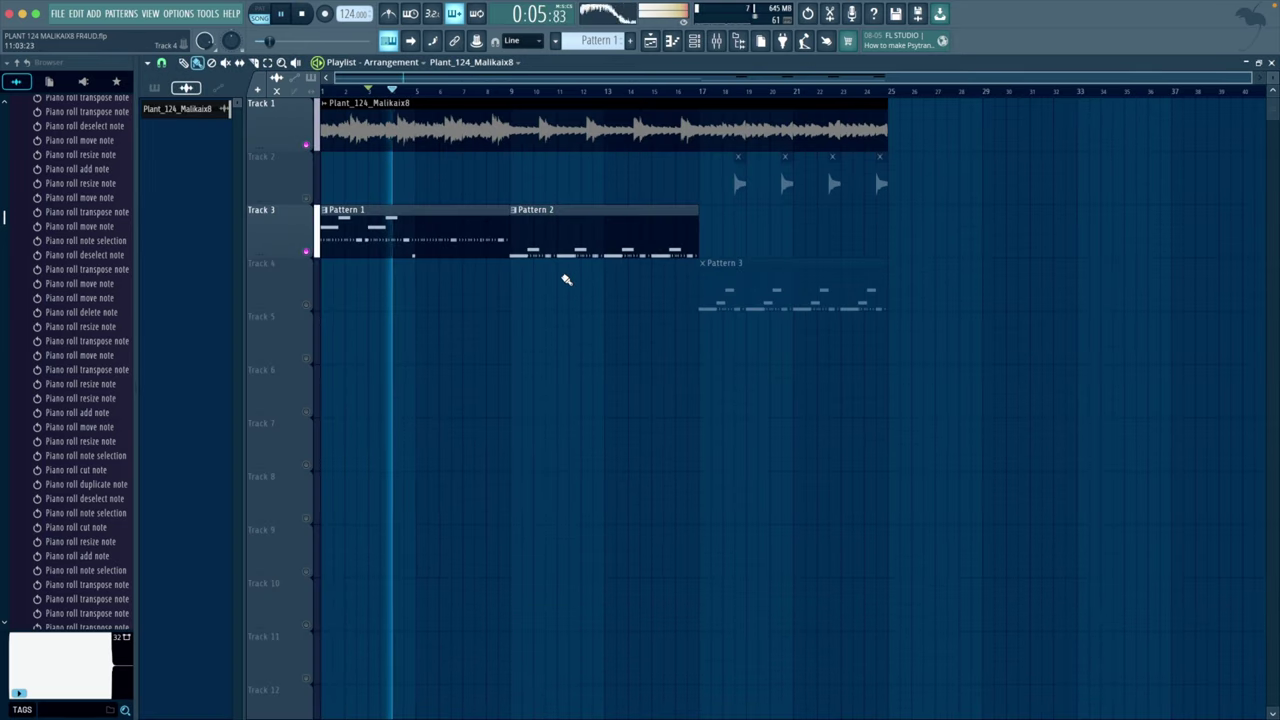
Step: Delete the hihat notes in bars 5 to 9 of Pattern 1
double_click(612, 243)
left_click(651, 41)
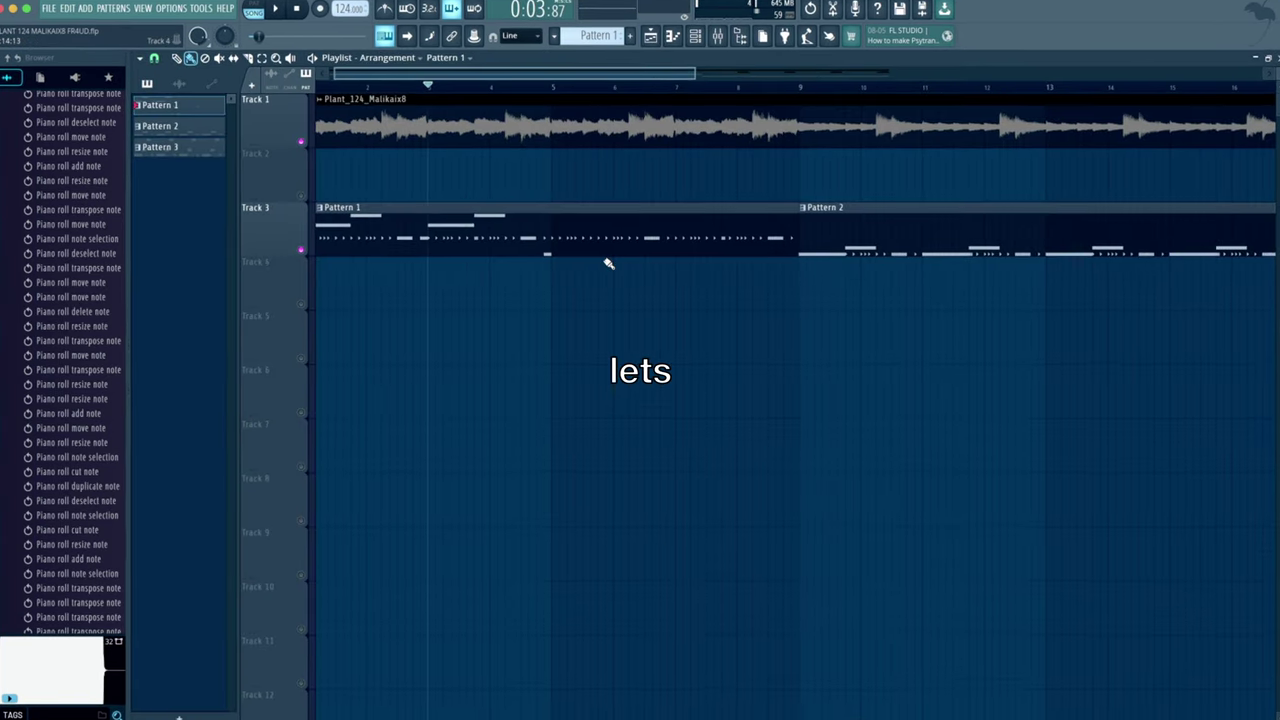
double_click(657, 246)
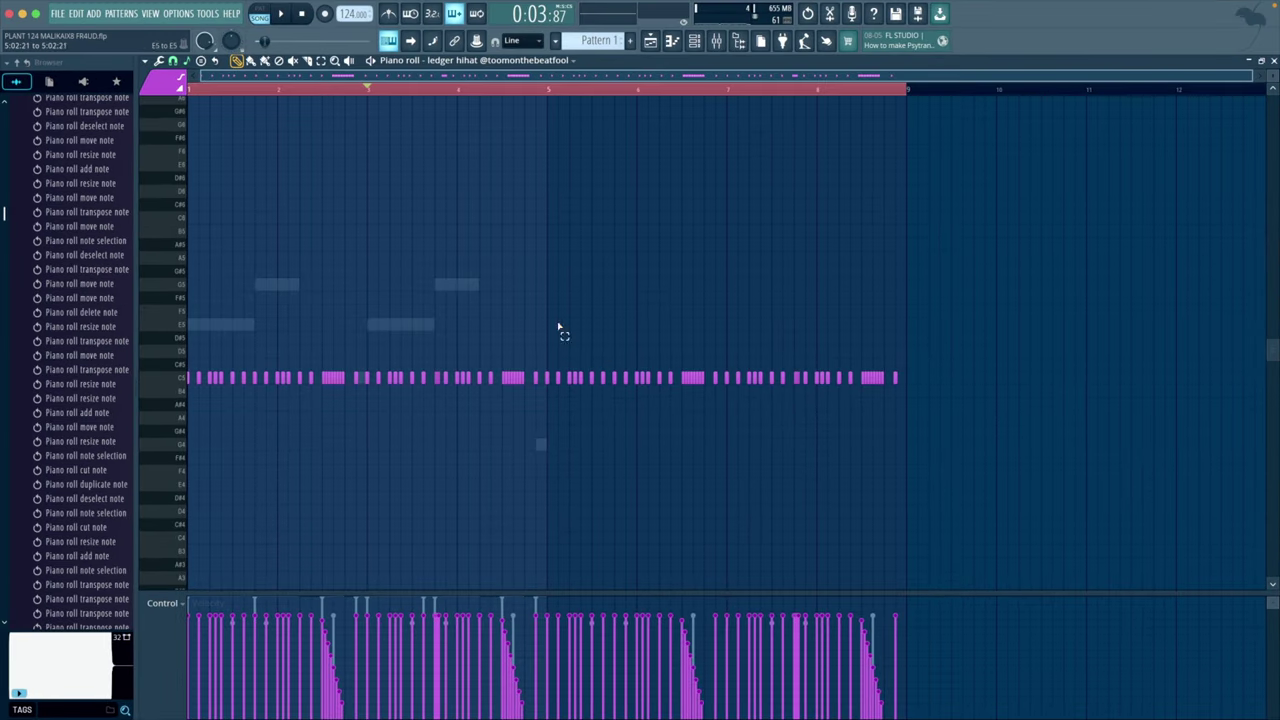
left_click_drag(560, 331, 977, 474)
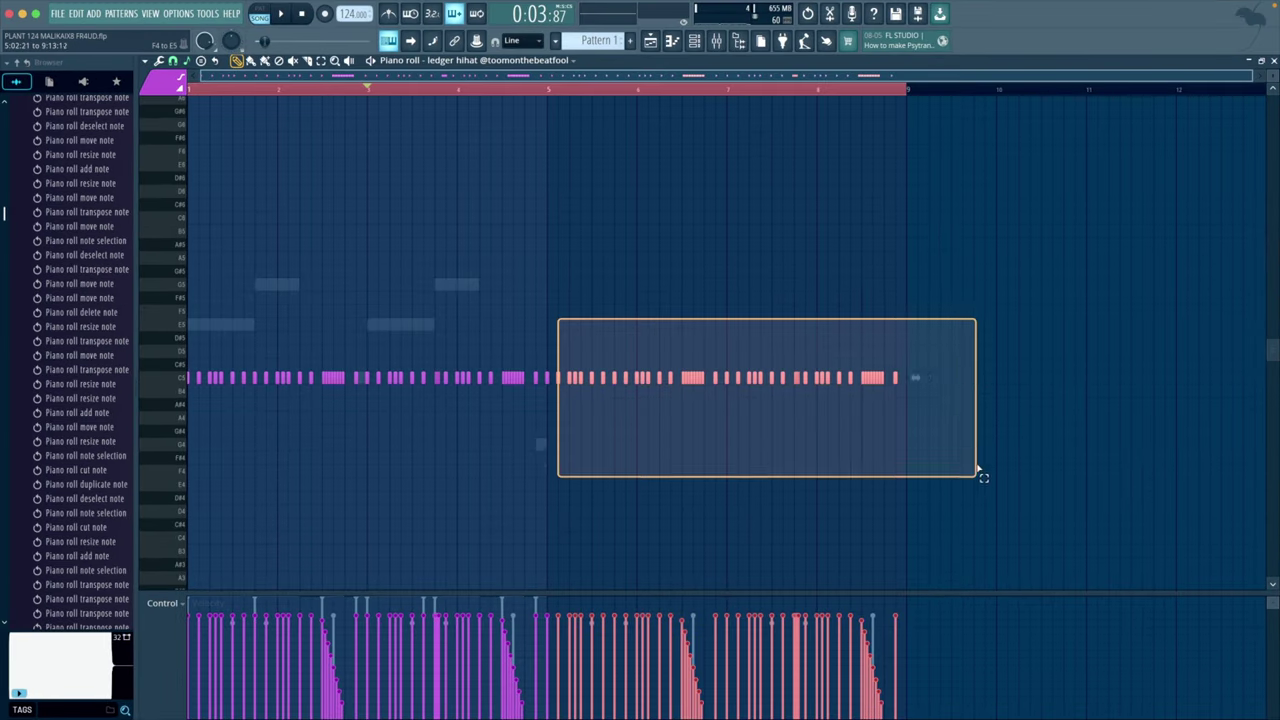
key("Delete")
left_click(650, 41)
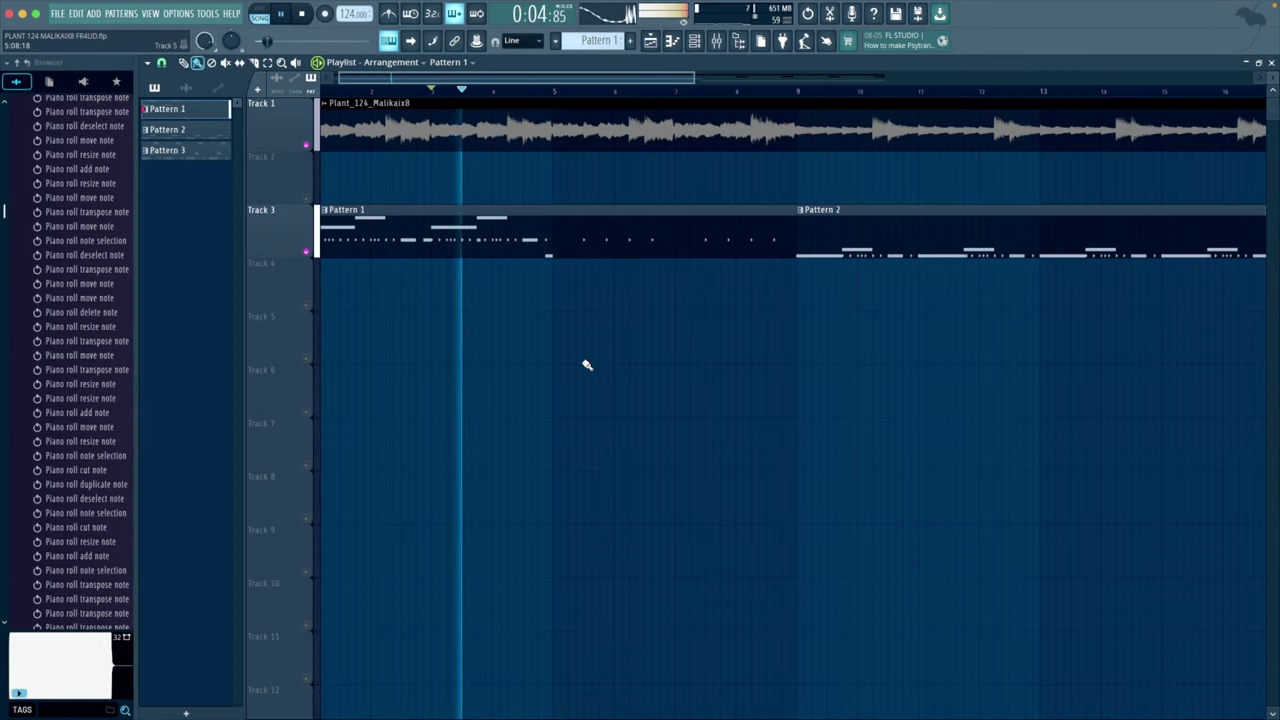
key("space")
key("F7")
Step: Remove the brandy clap notes from bar 5 onward
left_click(694, 52)
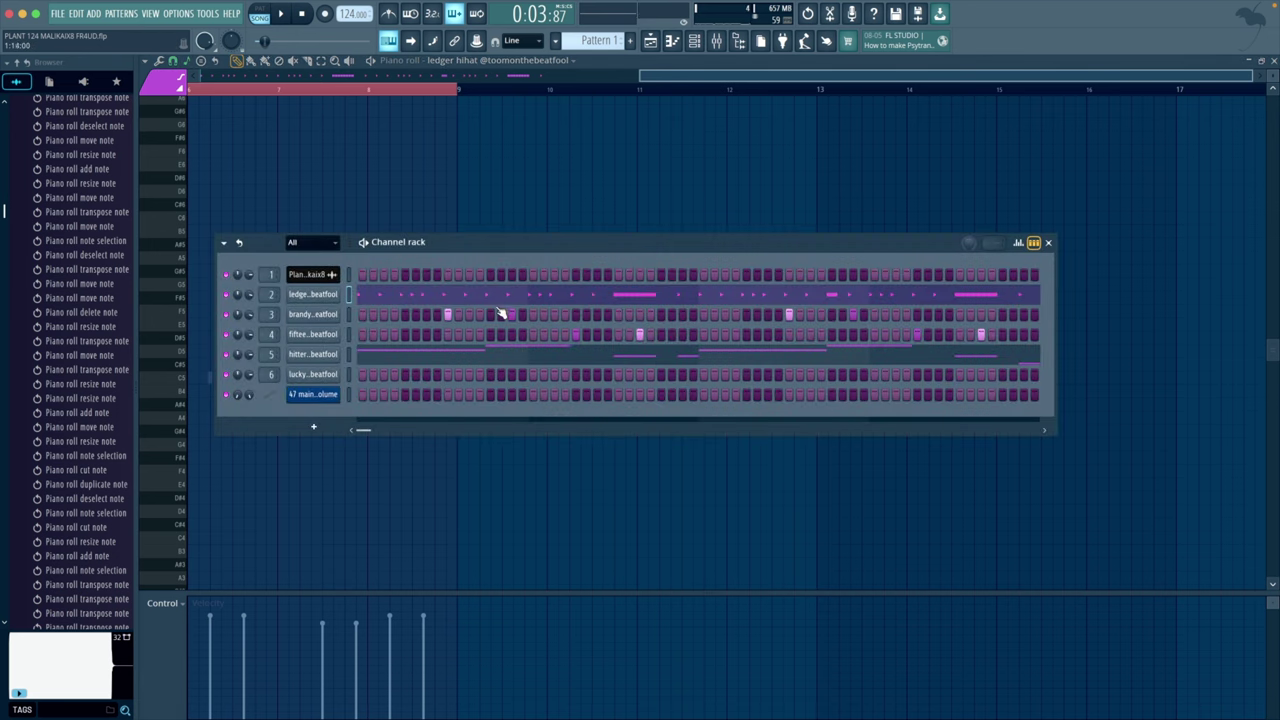
right_click(338, 312)
left_click(366, 314)
left_click_drag(571, 306, 971, 423)
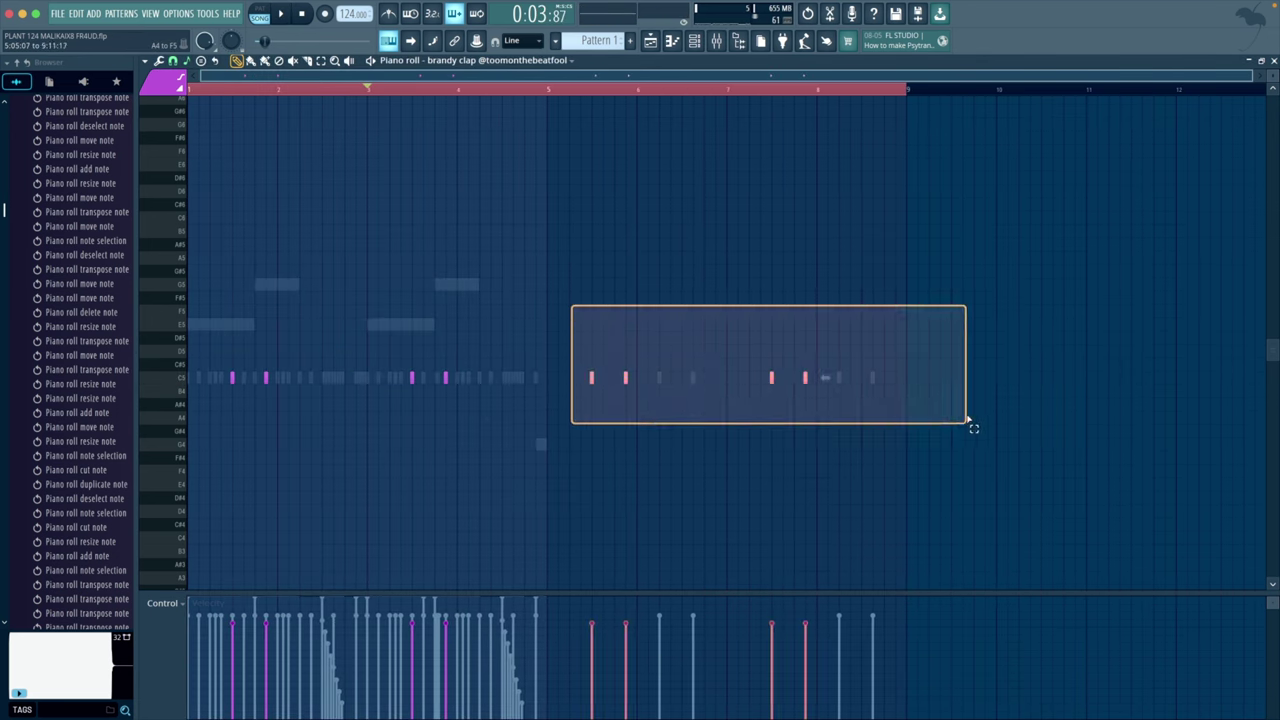
key("space")
Step: Trim the snare notes after bar 5 and play back the shortened snare
left_click(694, 40)
key("space")
right_click(336, 322)
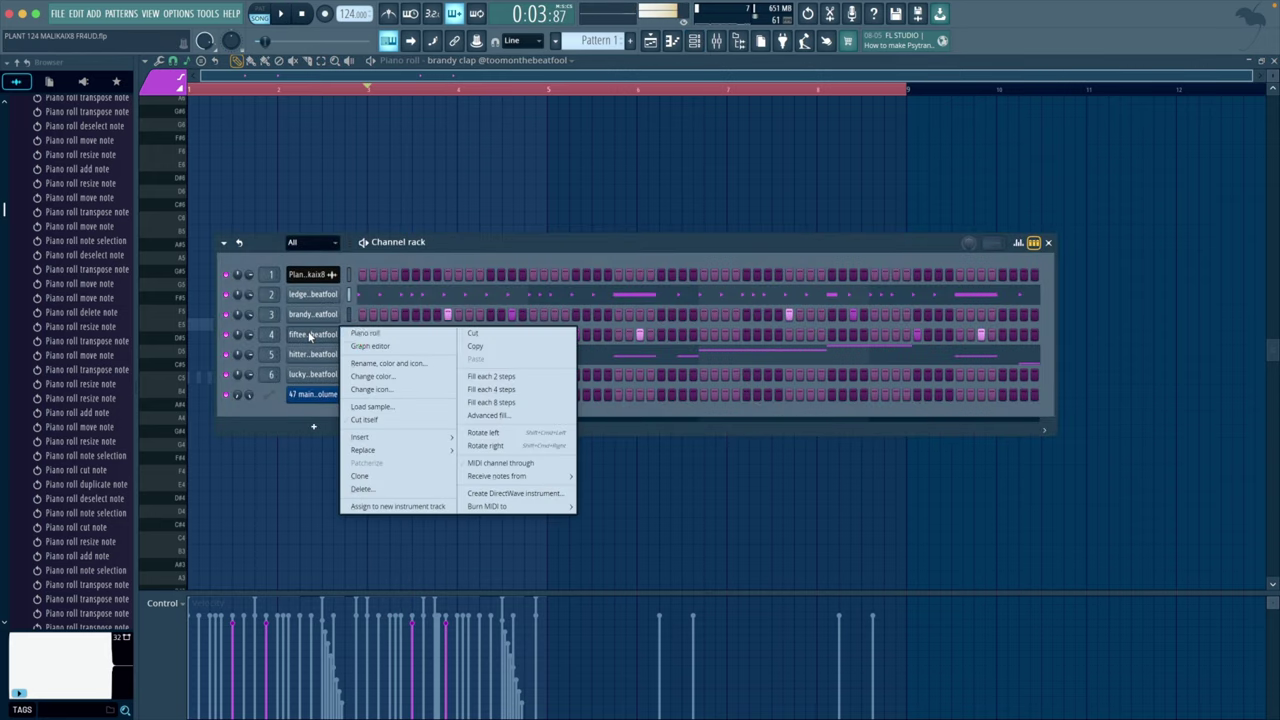
left_click(357, 331)
key("ctrl+z")
key("space")
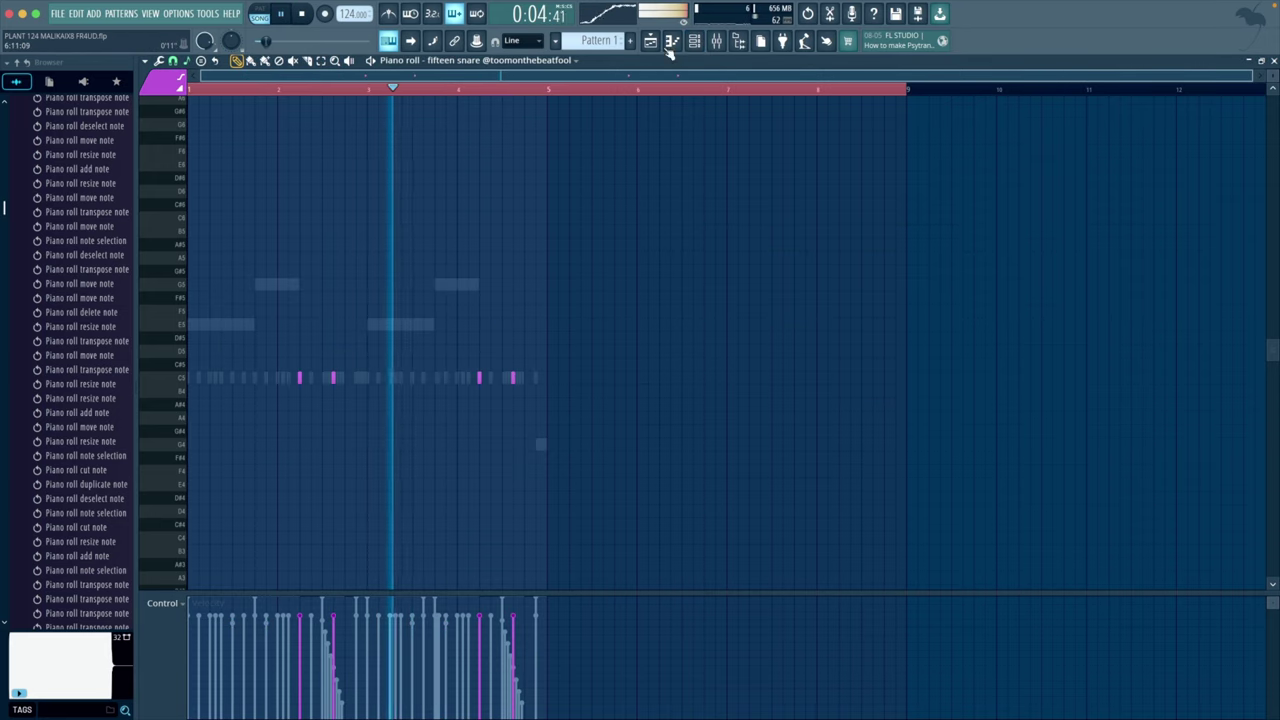
key("space")
key("space")
Step: In the playlist, replace the Pattern 2 clip with a Pattern 1 copy and delete Pattern 3
key("F5")
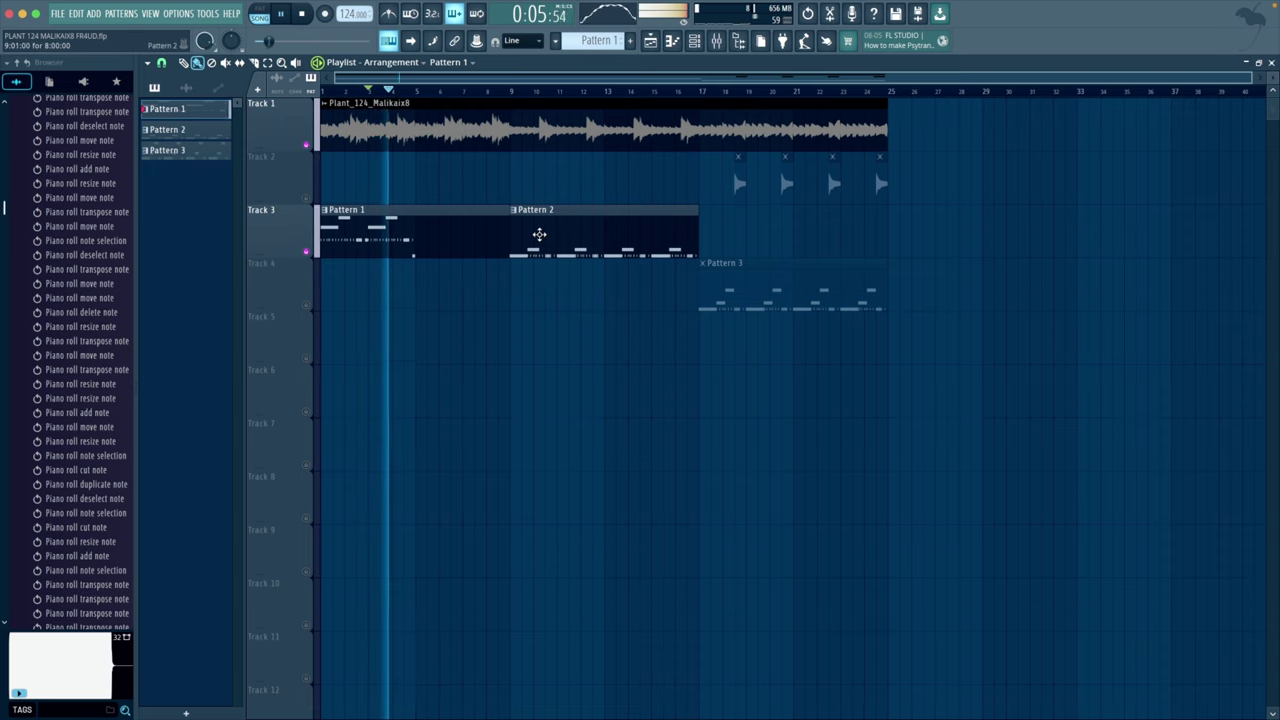
right_click(539, 234)
key("ctrl+b")
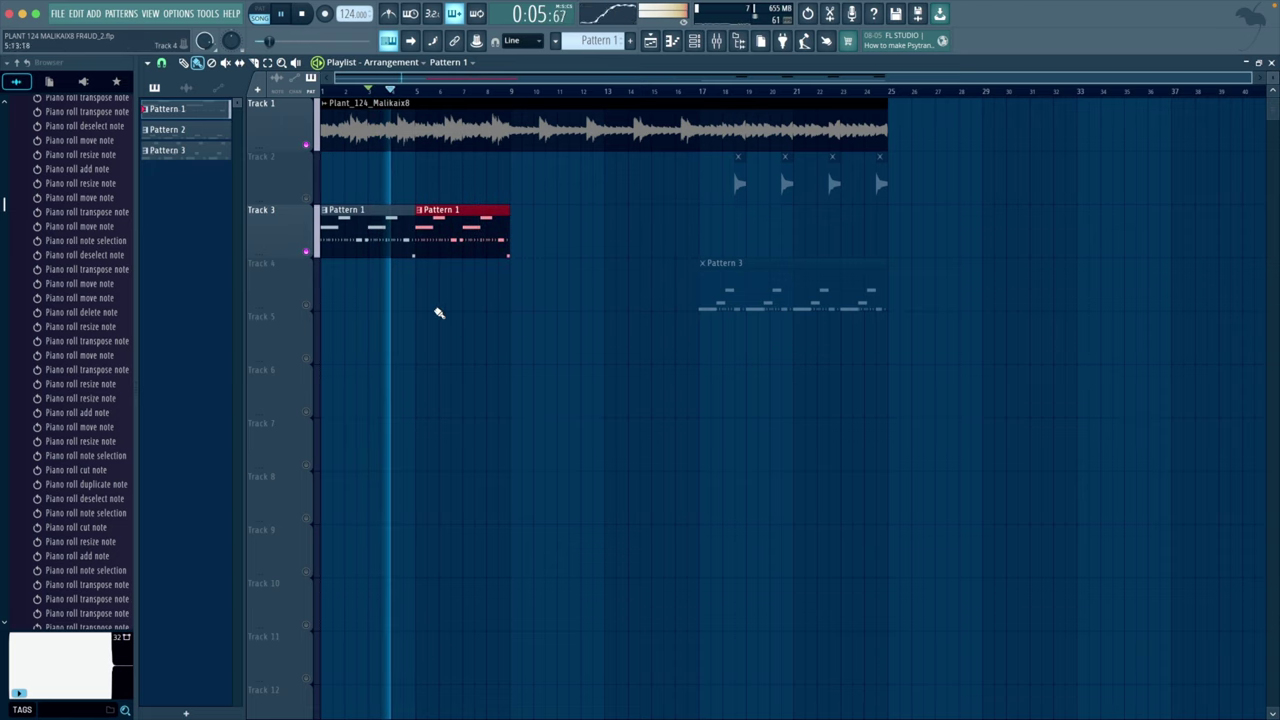
left_click_drag(657, 206, 846, 337)
key("Delete")
key("space")
key("F7")
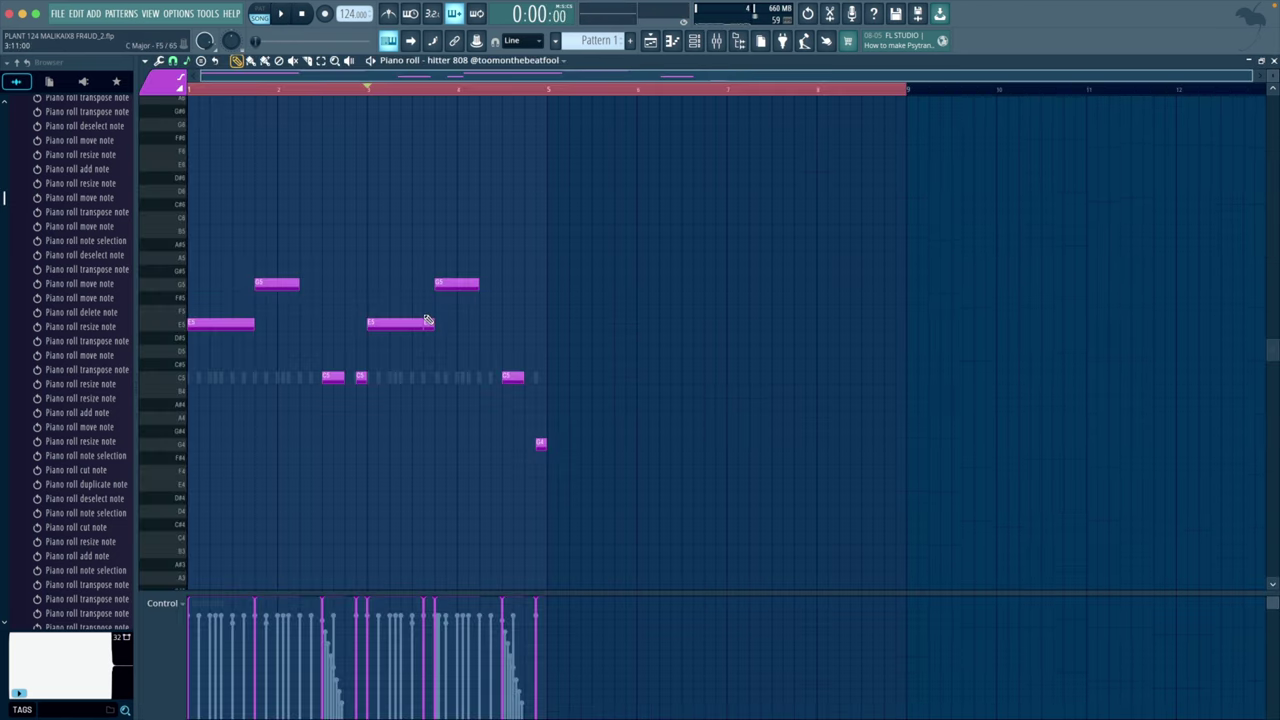
Step: Audition Goof, Ride #2 and Ride (DKanee) 808s, then load Ride (DKanee) 808 onto channel 5
key("space")
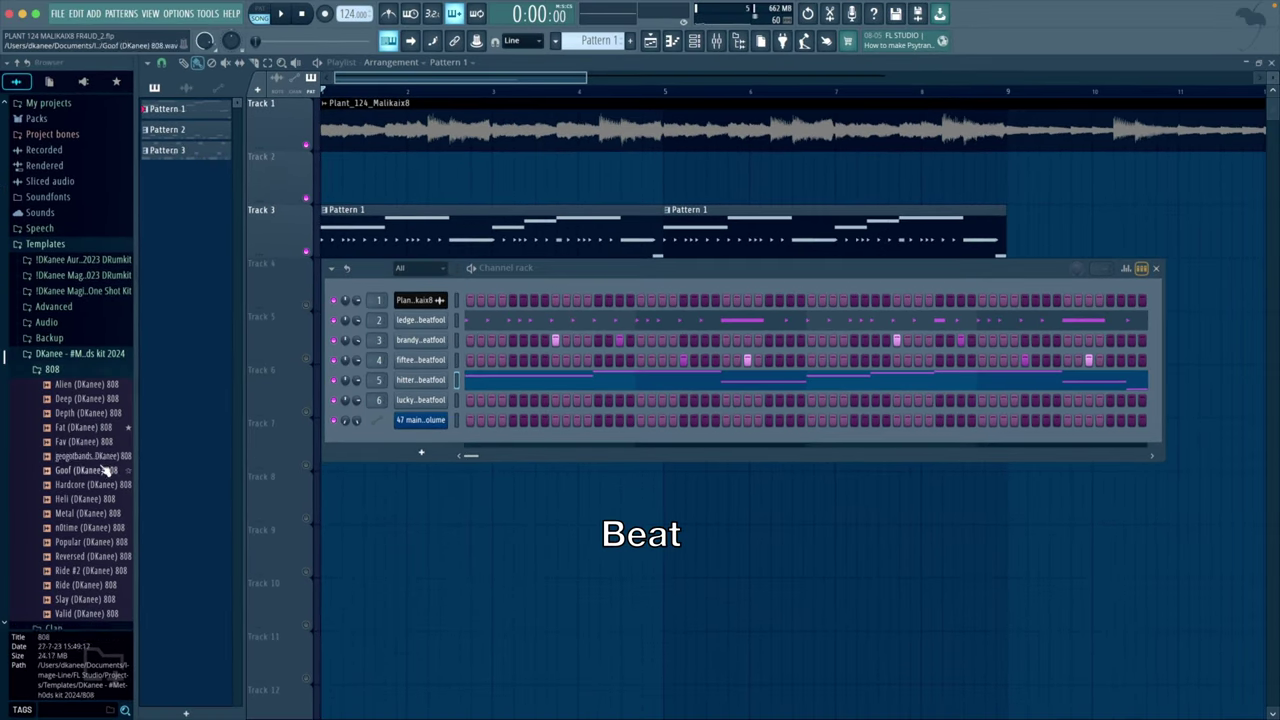
left_click(90, 470)
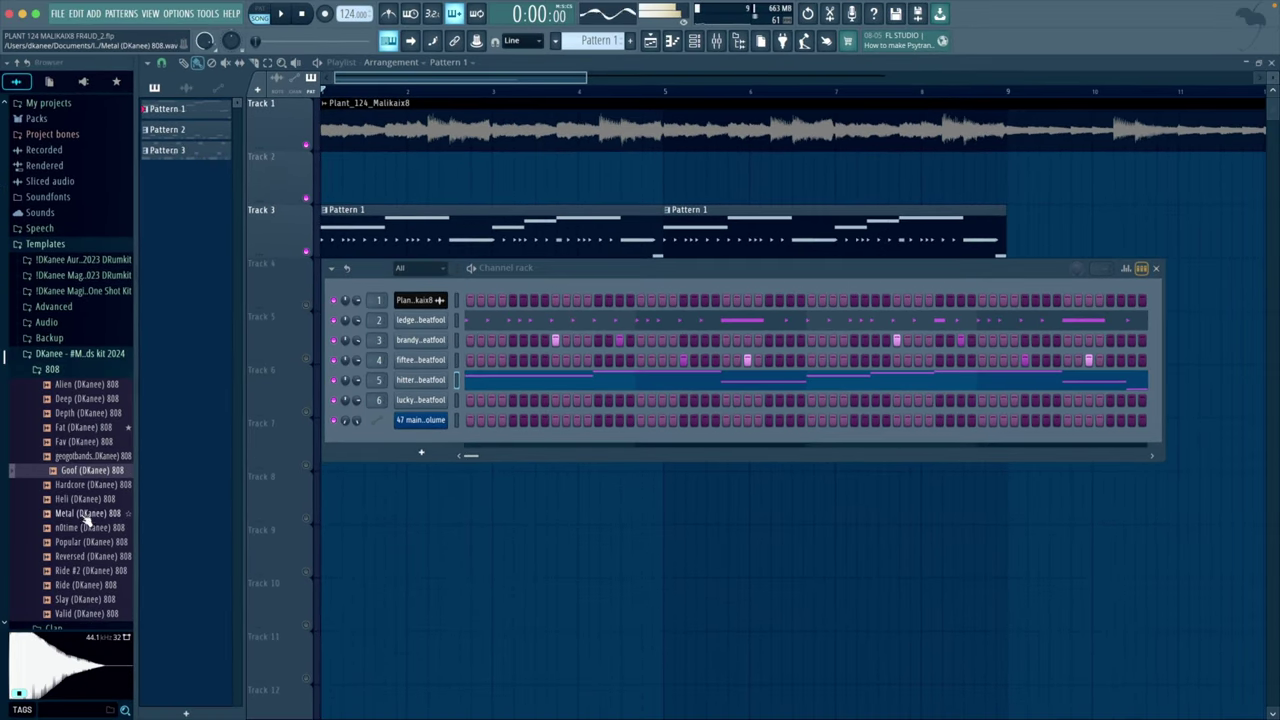
left_click(80, 571)
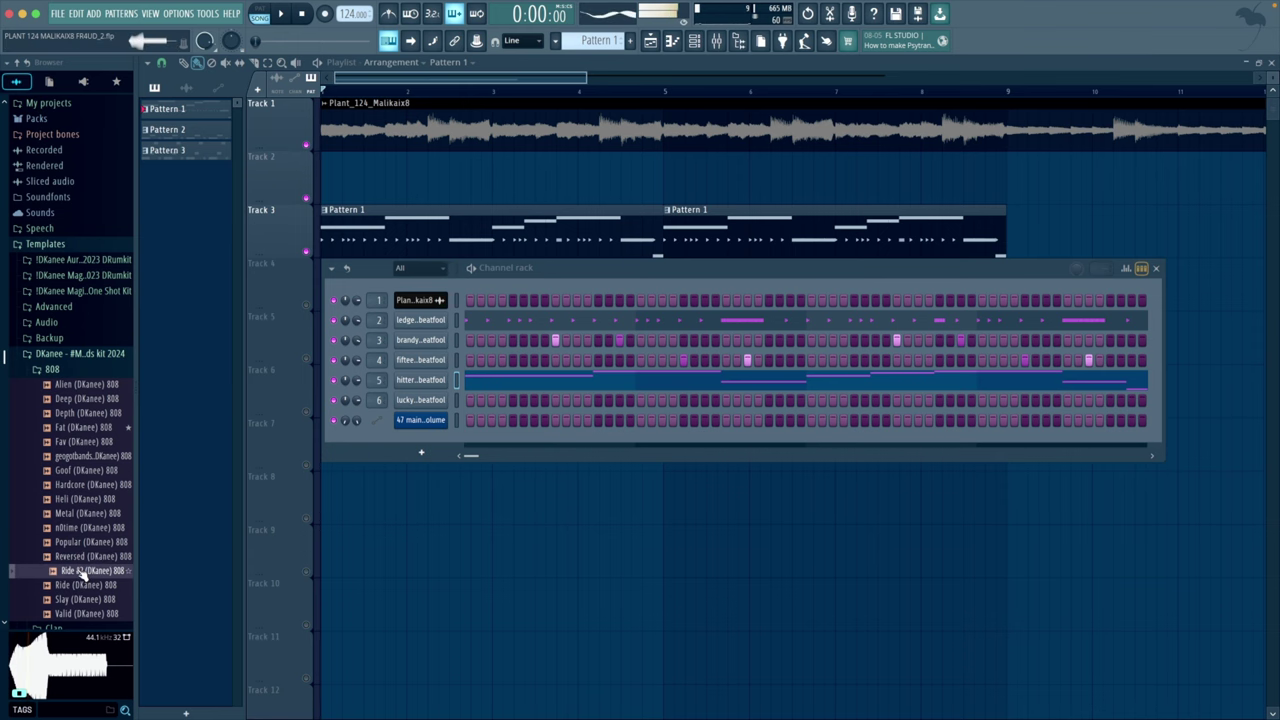
left_click(77, 586)
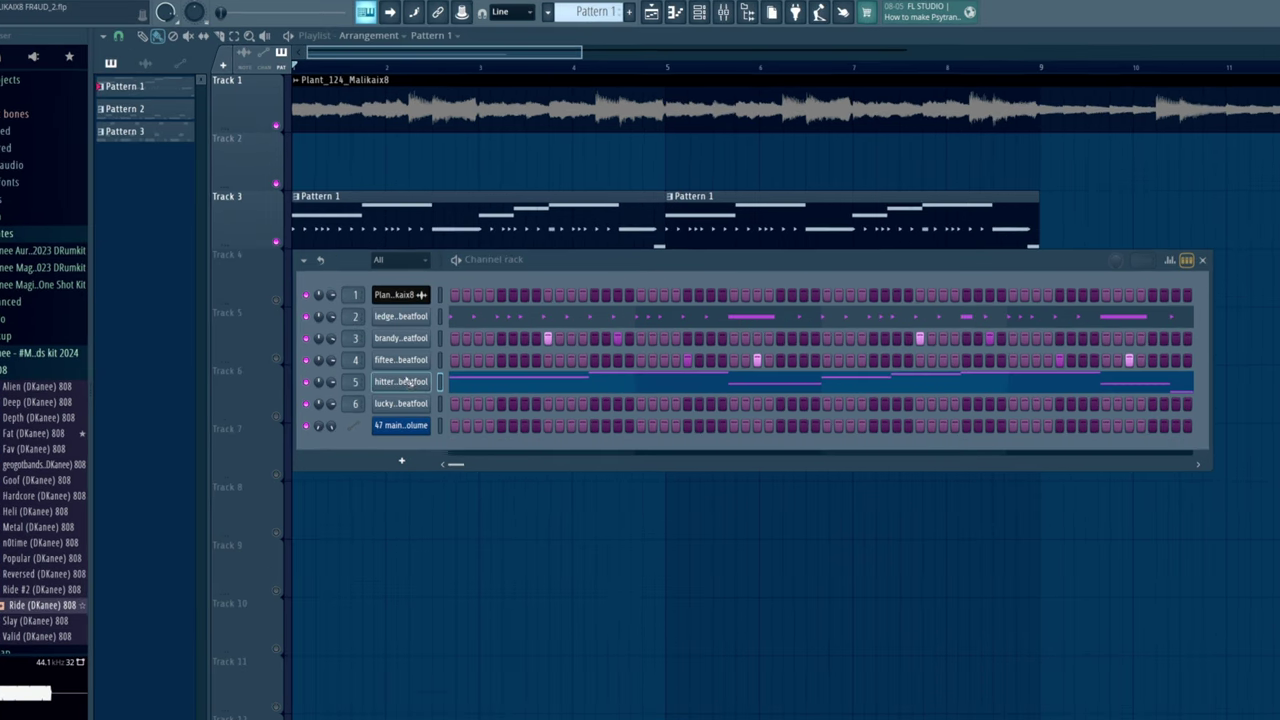
left_click_drag(407, 383, 411, 383)
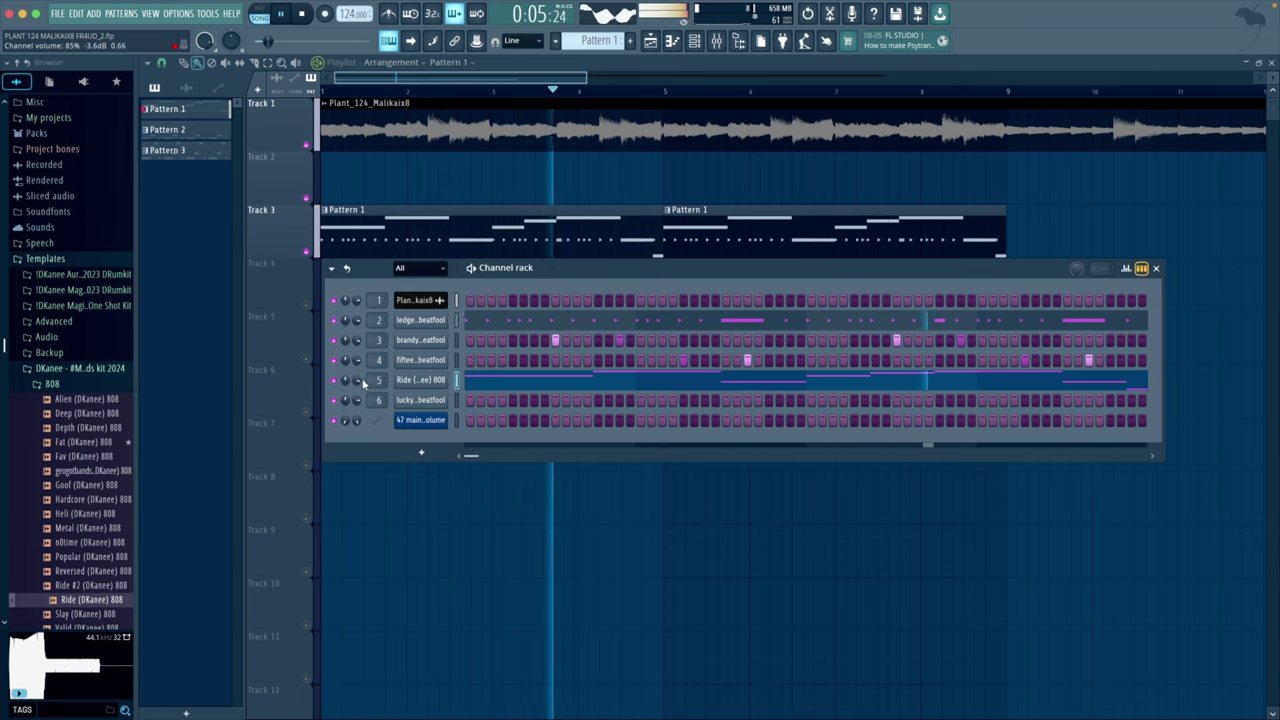
Step: Open the Ride 808 piano roll to review its notes
left_click(575, 381)
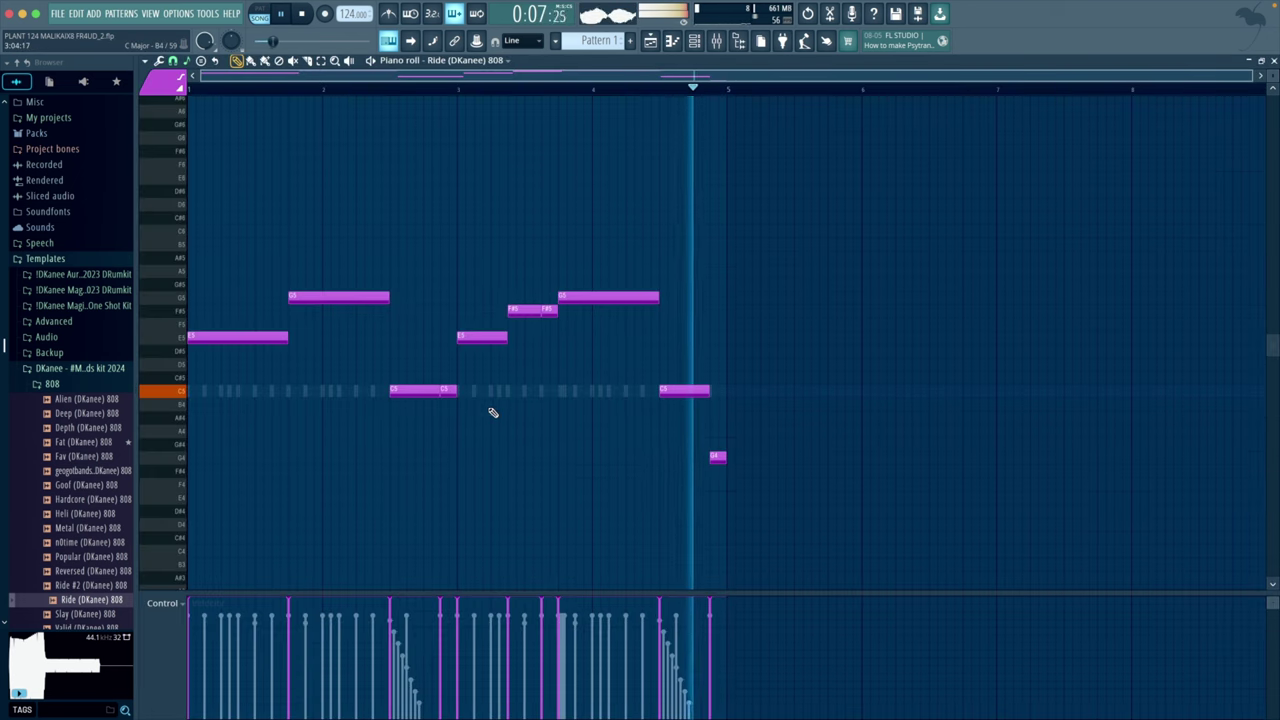
key("space")
left_click(700, 42)
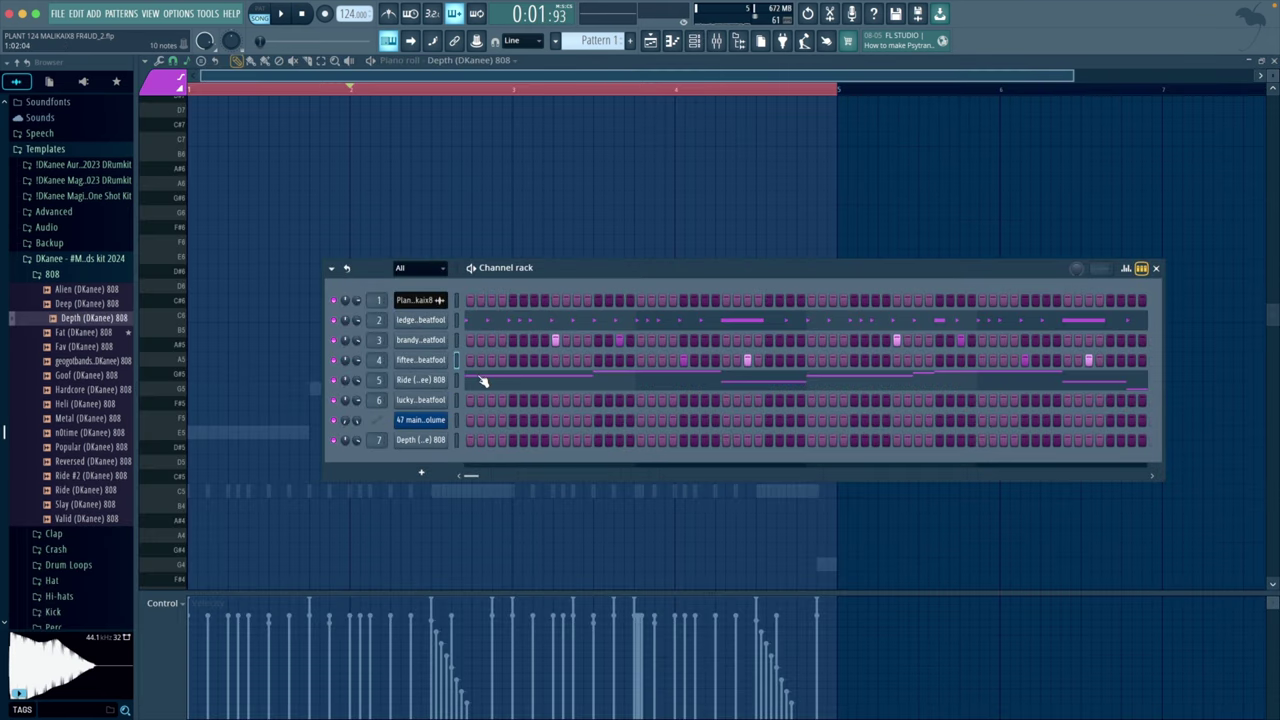
left_click(483, 381)
left_click(716, 43)
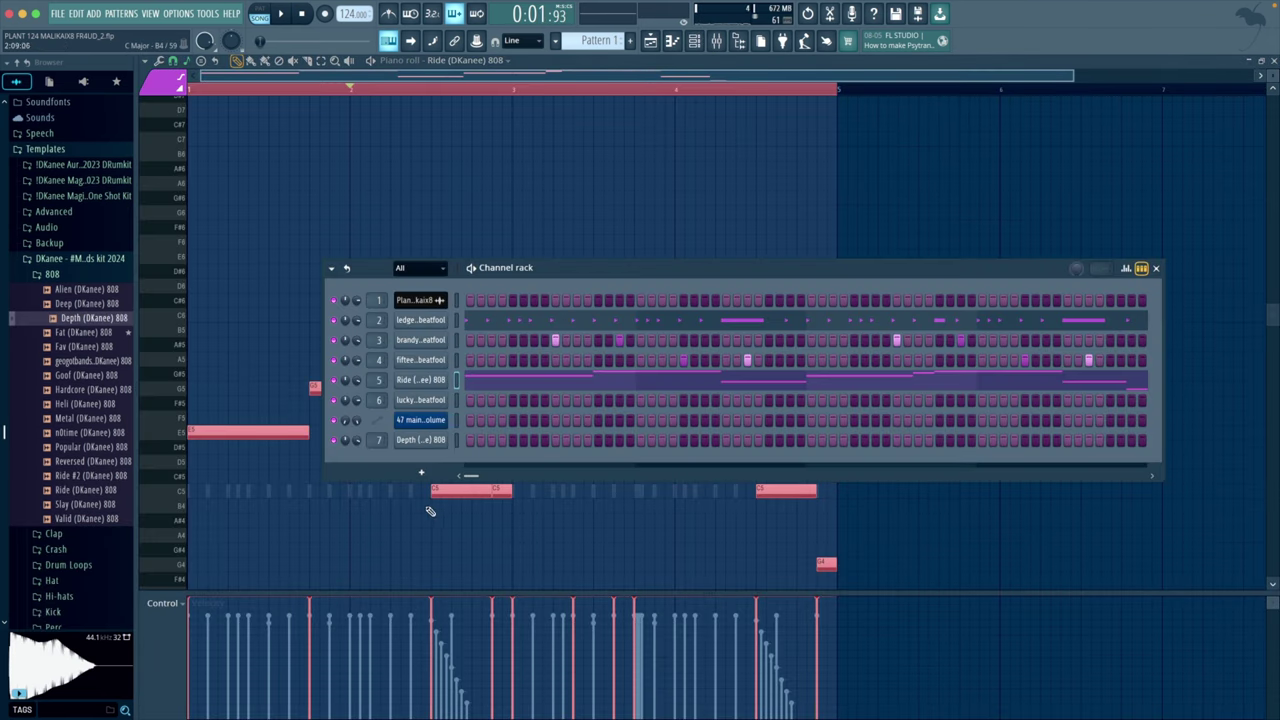
Step: View the Depth (DKanee) 808 channel's notes, then bring up the mixer
right_click(437, 428)
left_click(400, 436)
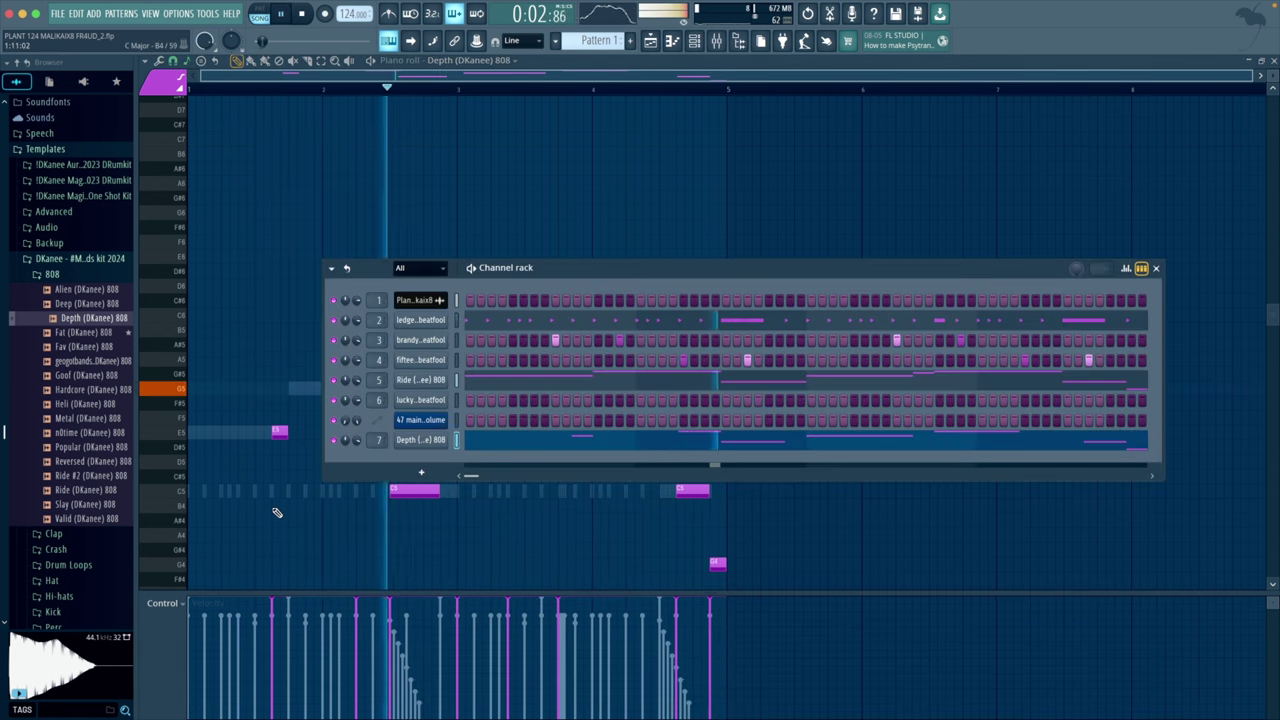
key("F6")
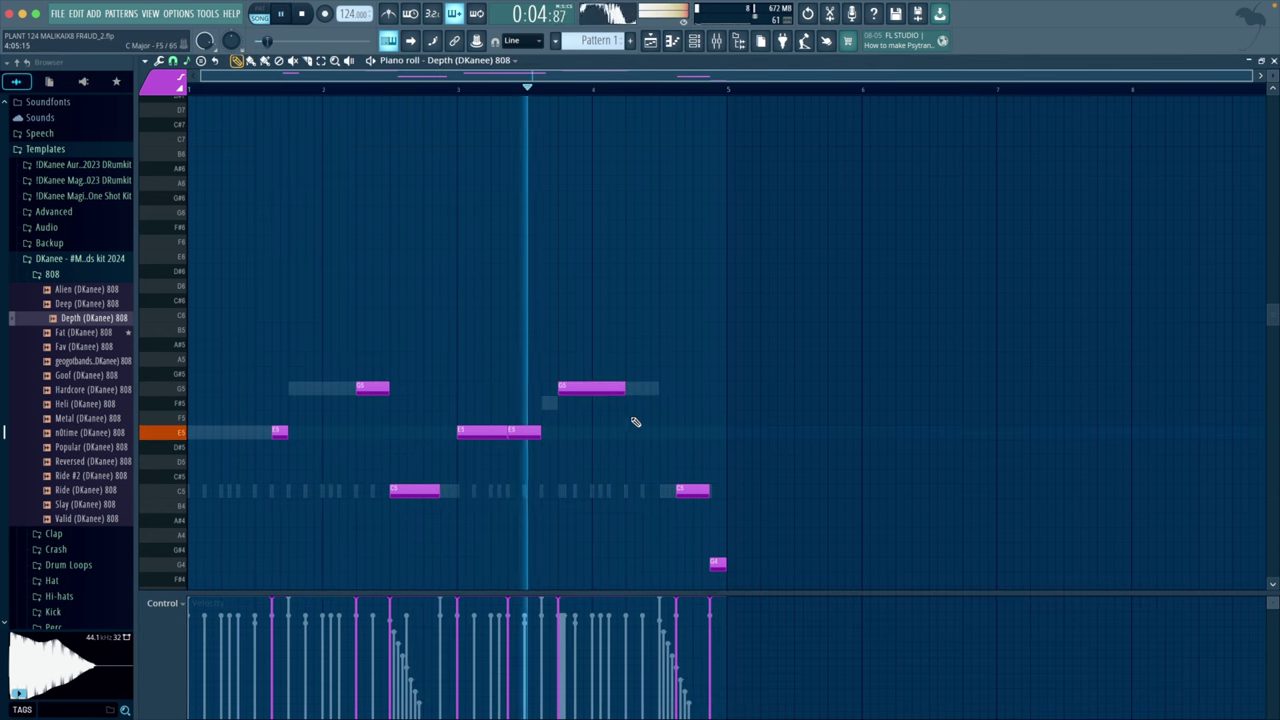
key("F9")
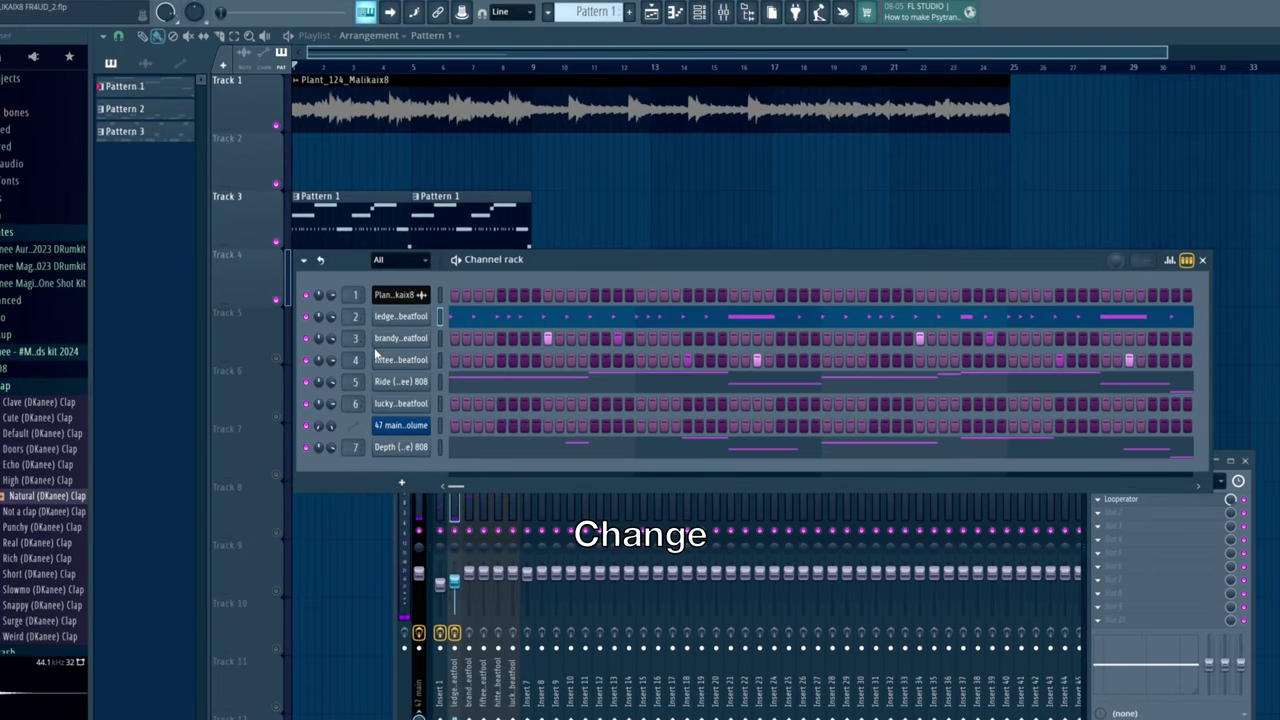
Step: Replace channel 3's brandy clap with the Surge clap and add an extra clap hit
left_click(382, 340)
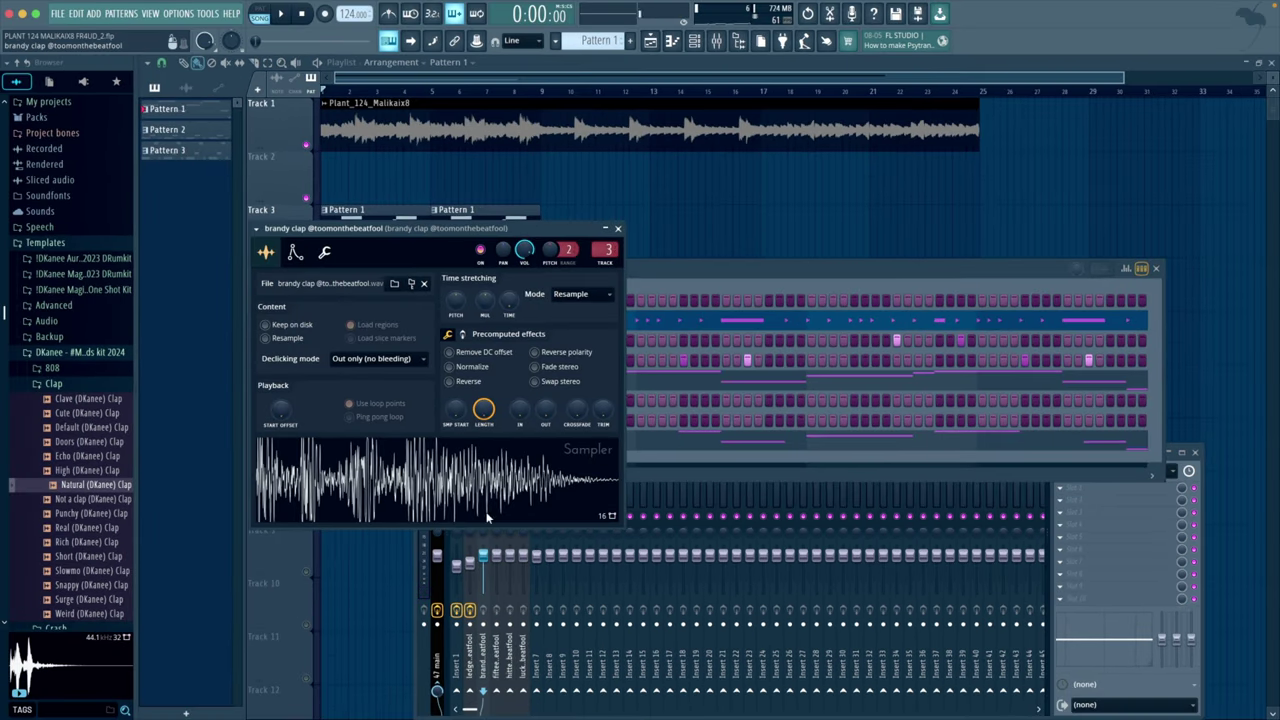
left_click(619, 229)
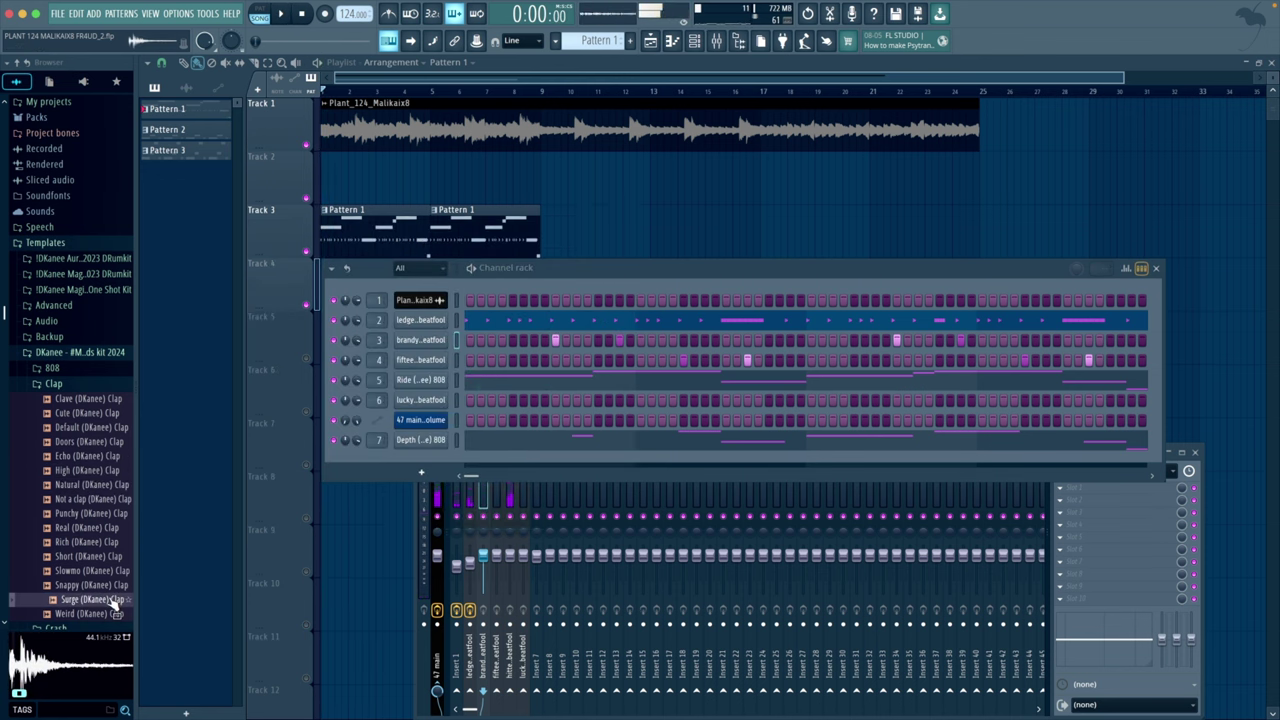
left_click_drag(432, 347, 432, 345)
key("space")
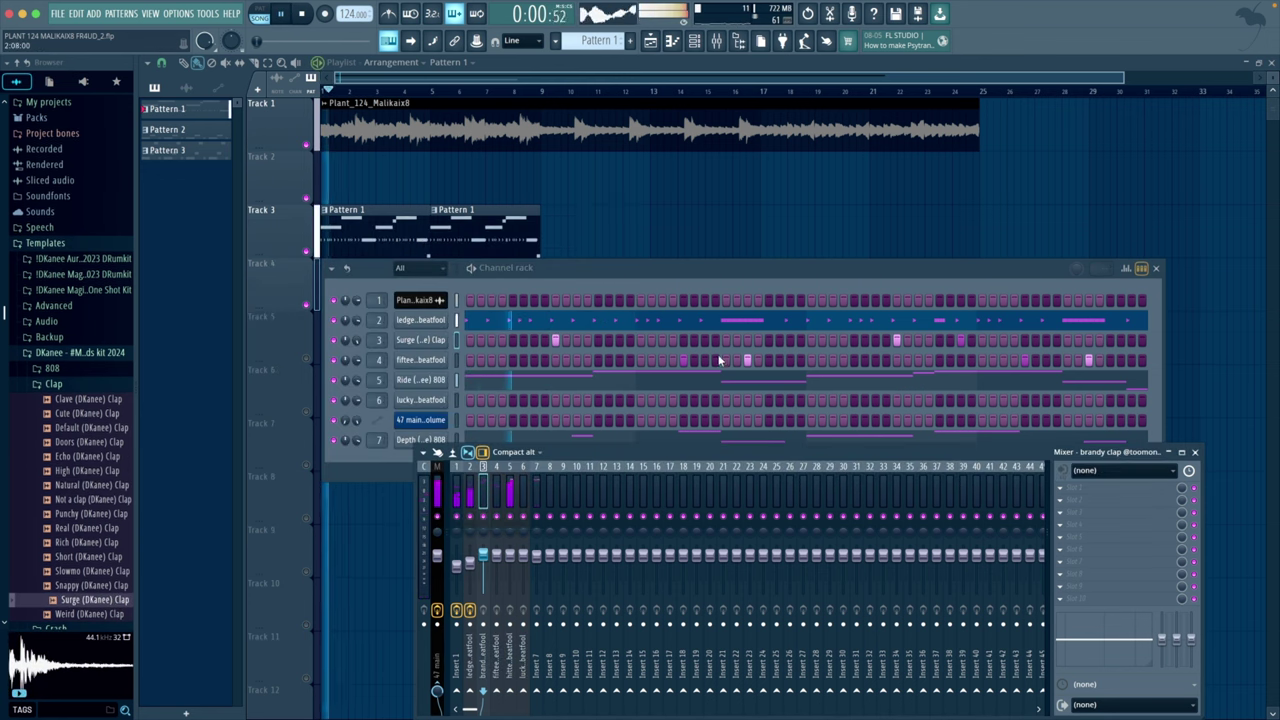
left_click(726, 340)
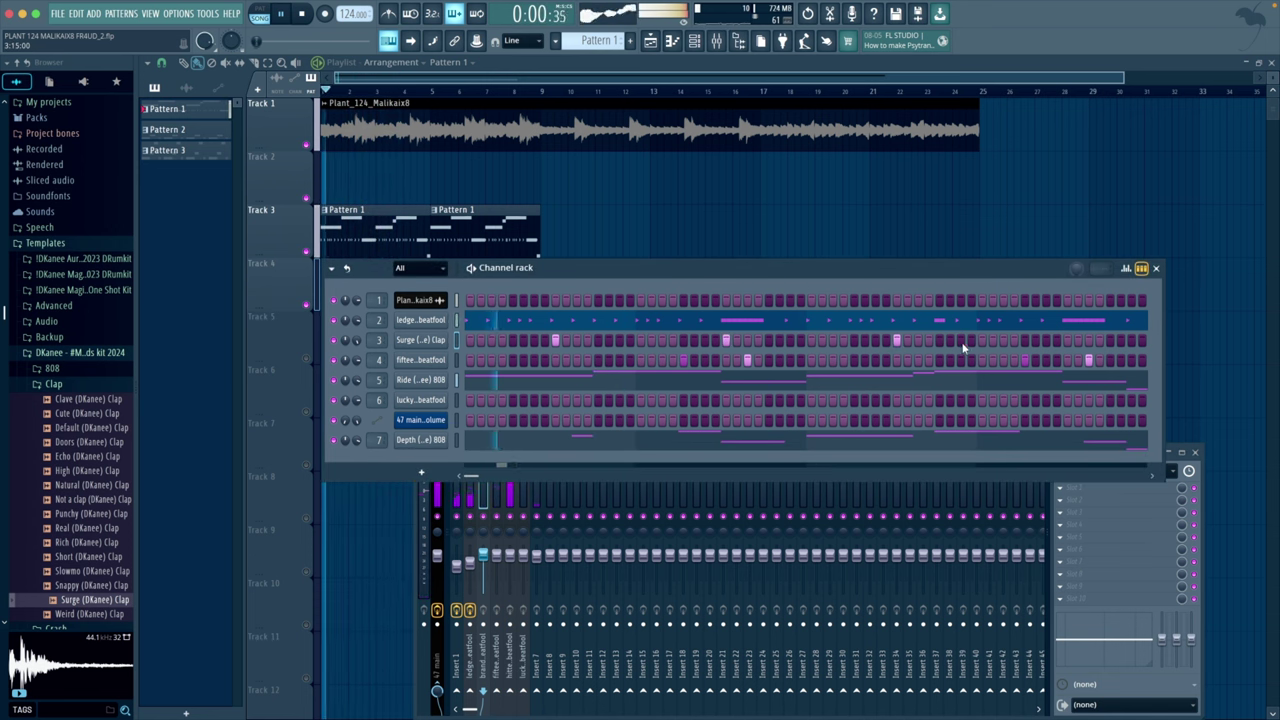
Step: Add the Natural clap from the Clap folder as a new channel
left_click(53, 384)
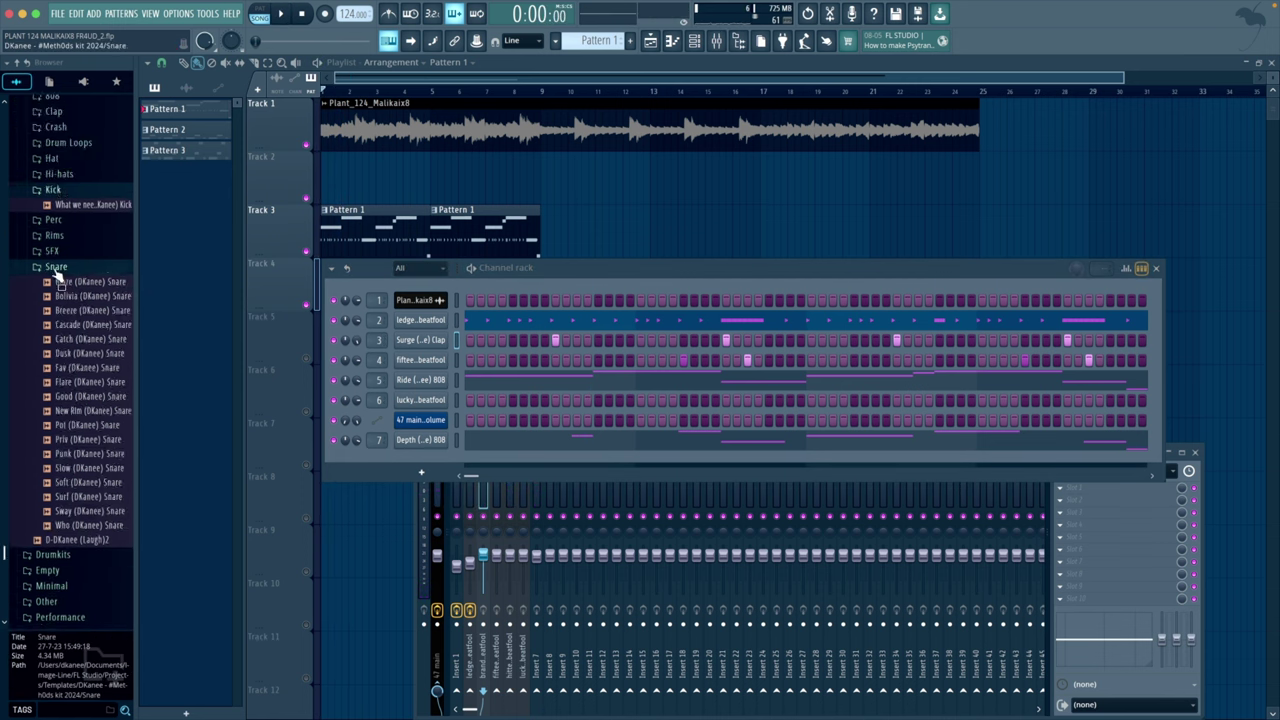
left_click(53, 299)
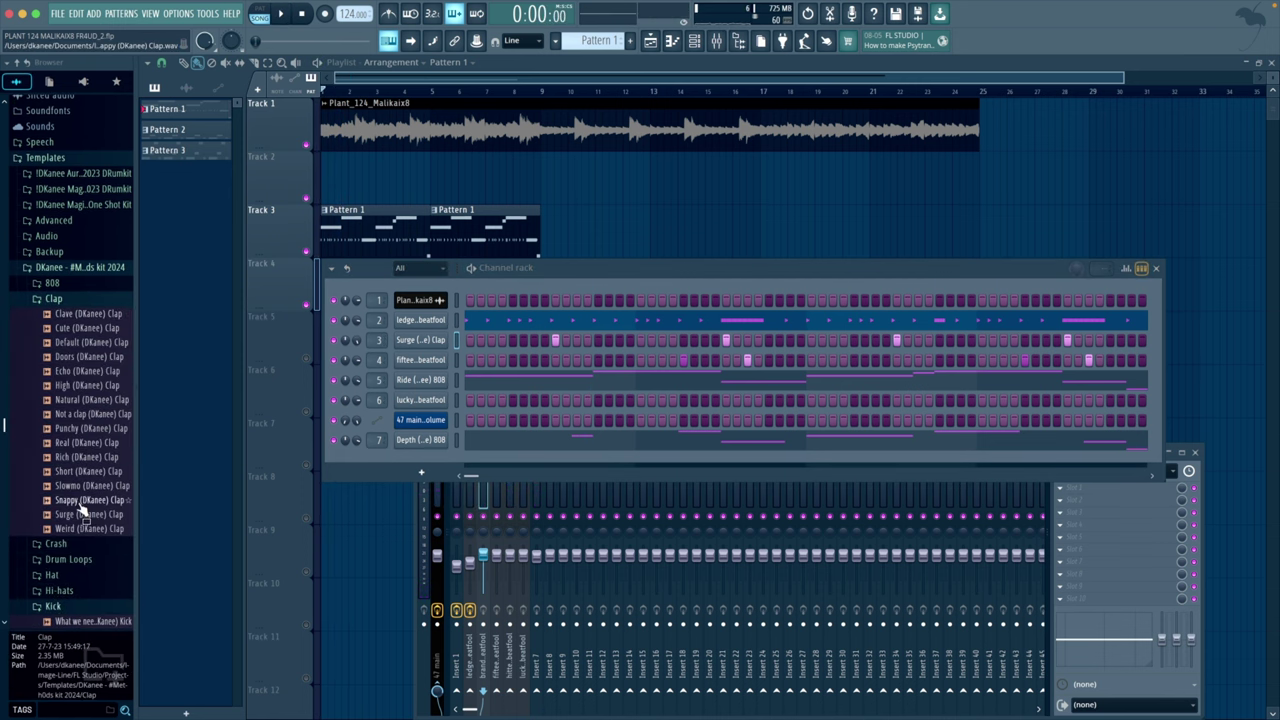
left_click(80, 488)
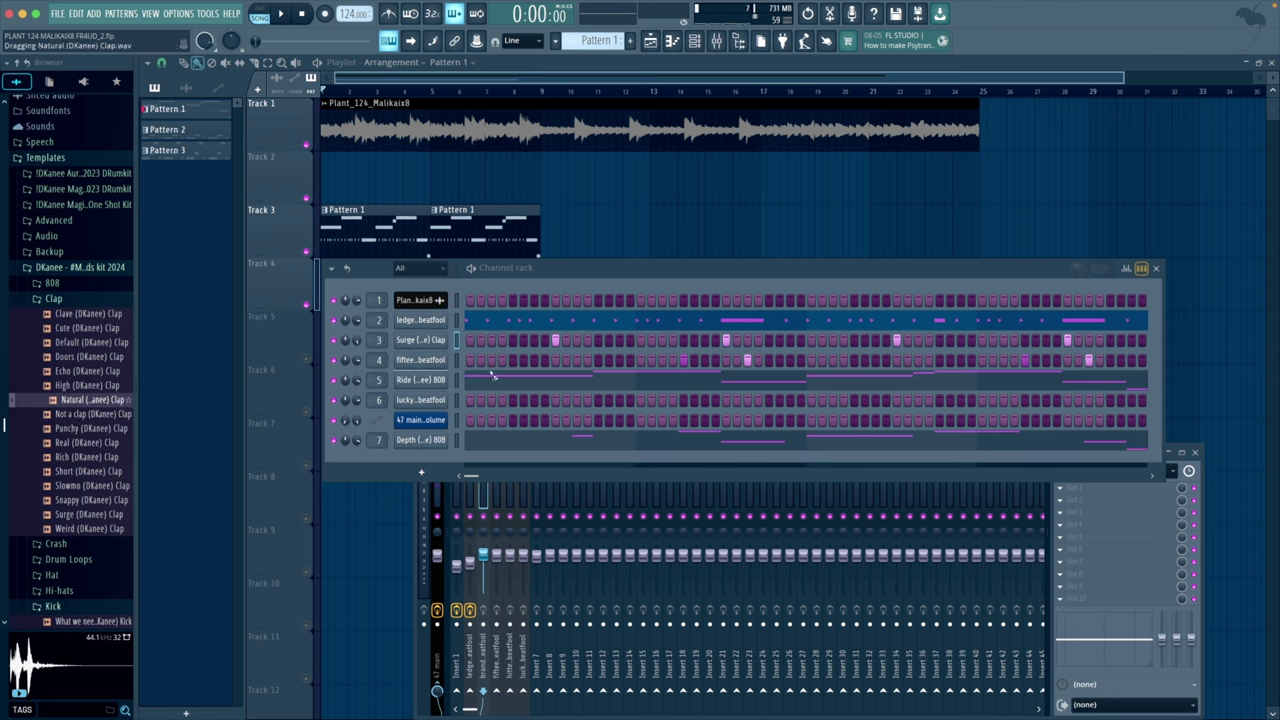
left_click_drag(420, 356, 522, 362)
key("space")
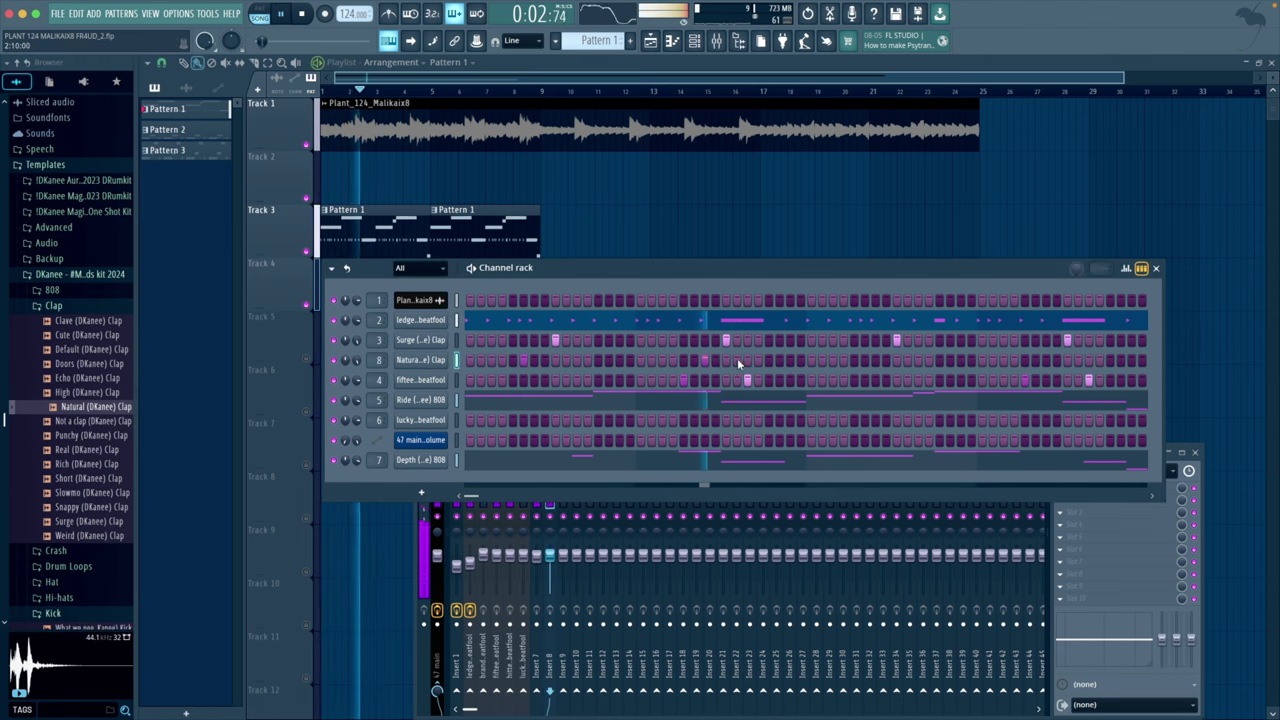
key("space")
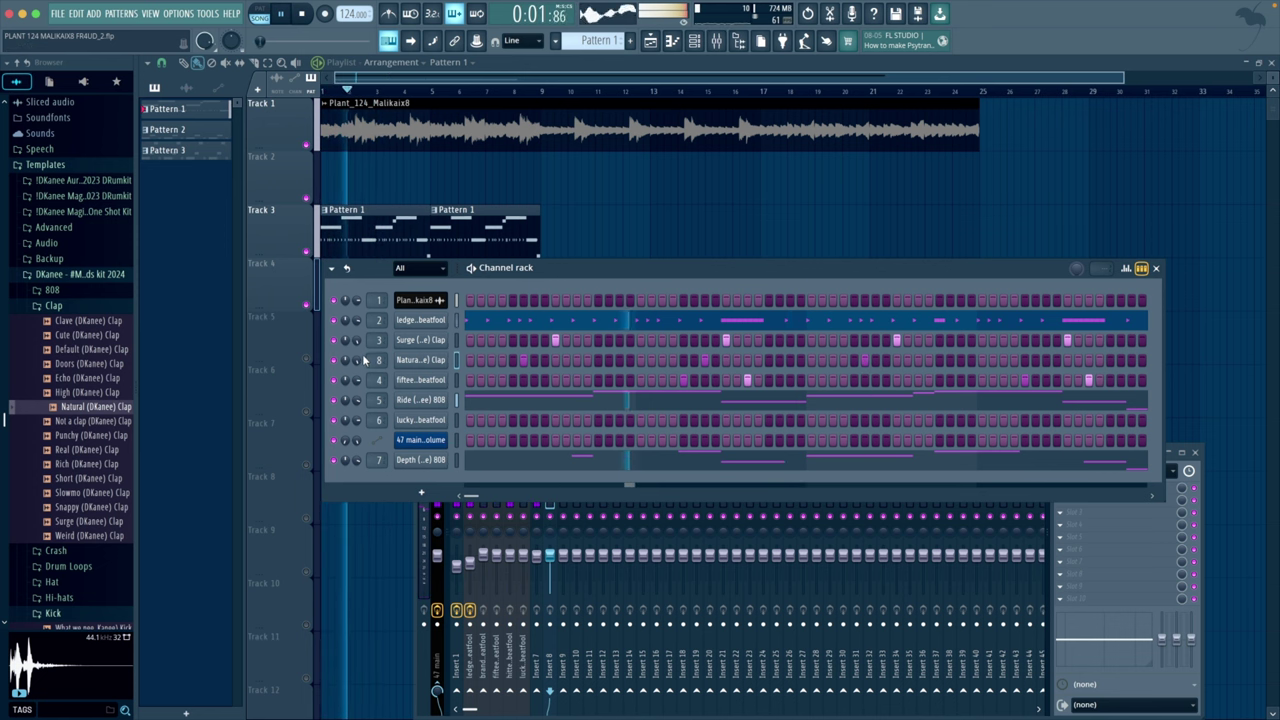
Step: Audition the Echo, Rich and Short claps, then swap the Natural clap for Short clap
left_click(88, 378)
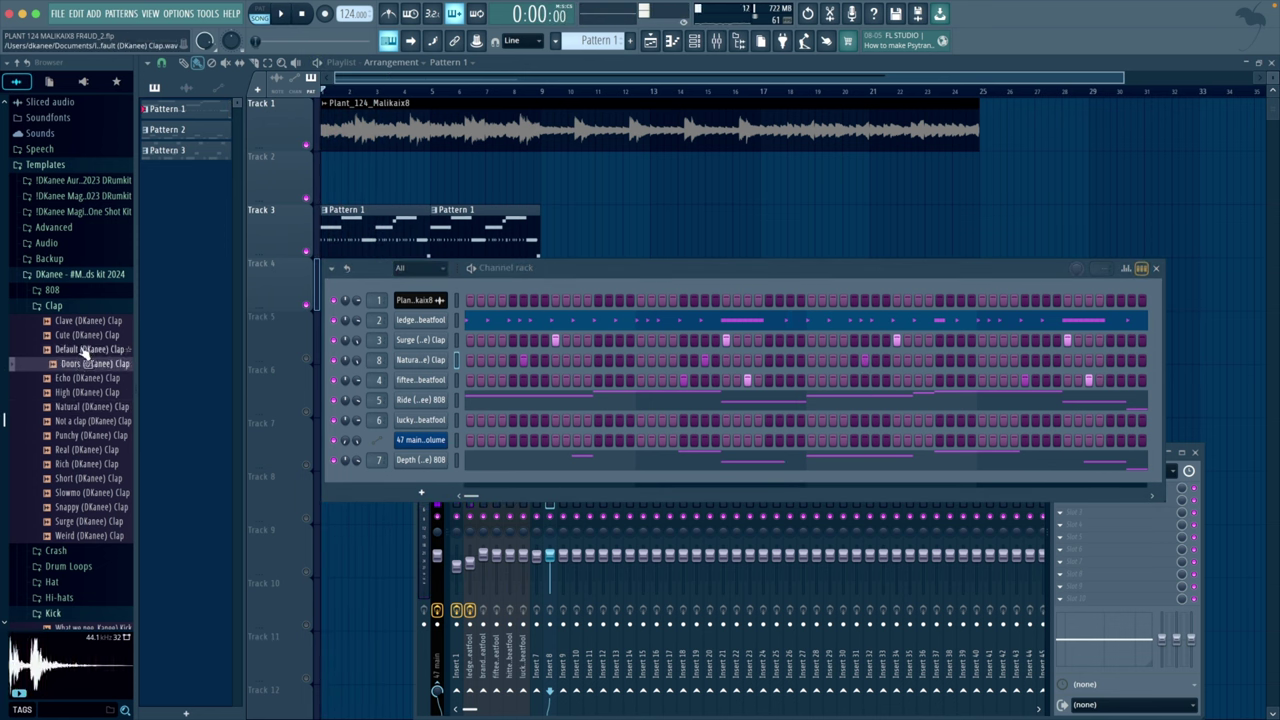
left_click(85, 336)
left_click(64, 464)
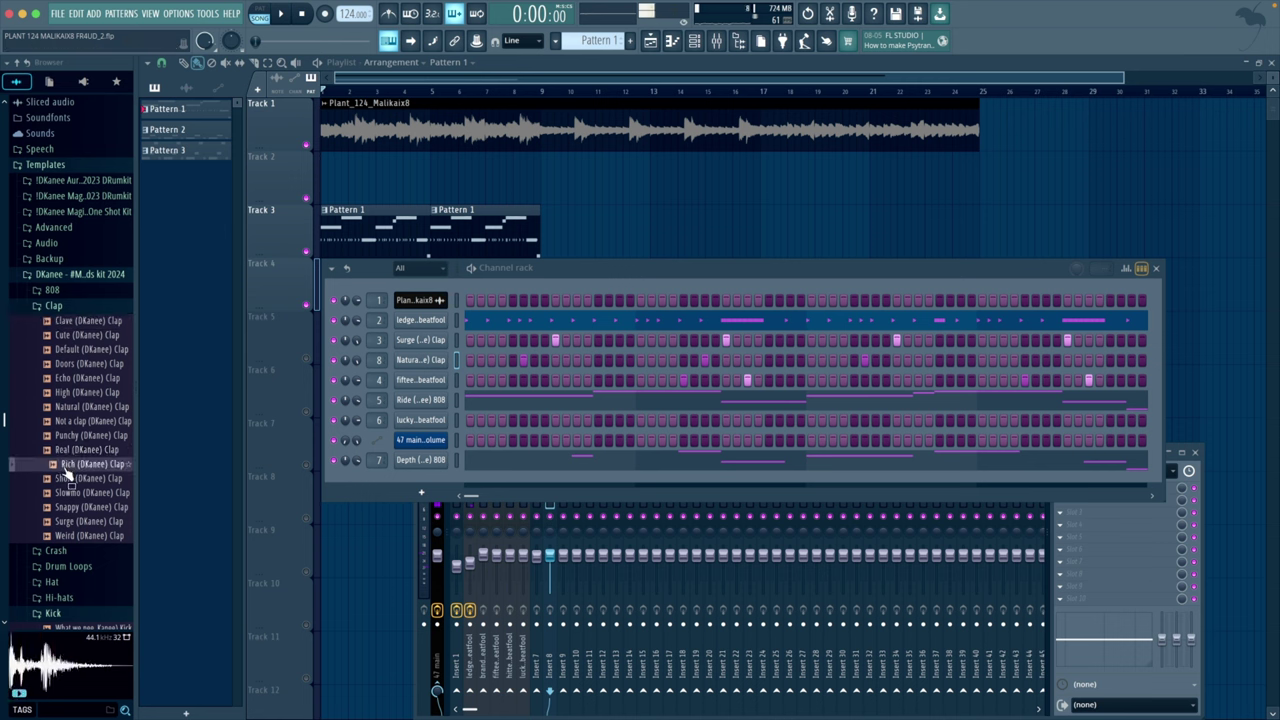
left_click(64, 480)
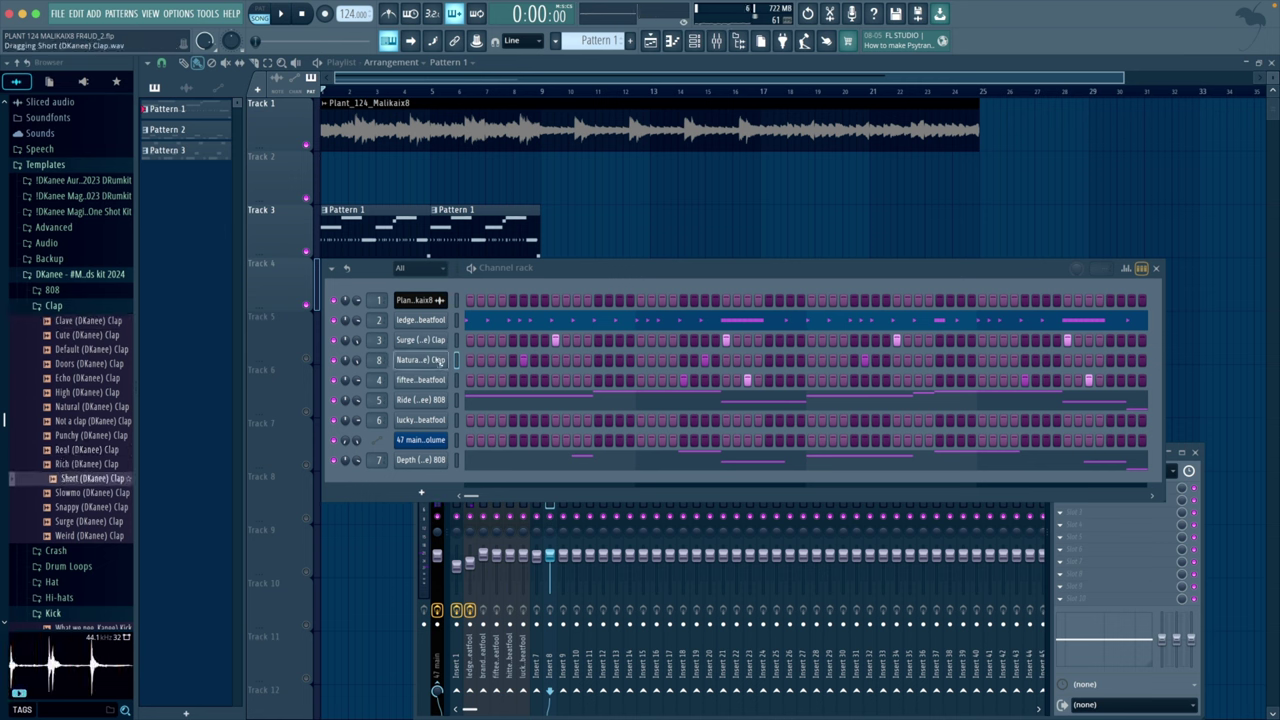
left_click_drag(438, 362, 437, 362)
Step: Raise the Short clap's Boost under Precomputed effects for extra loudness
left_click(421, 268)
left_click_drag(420, 300, 421, 296)
key("space")
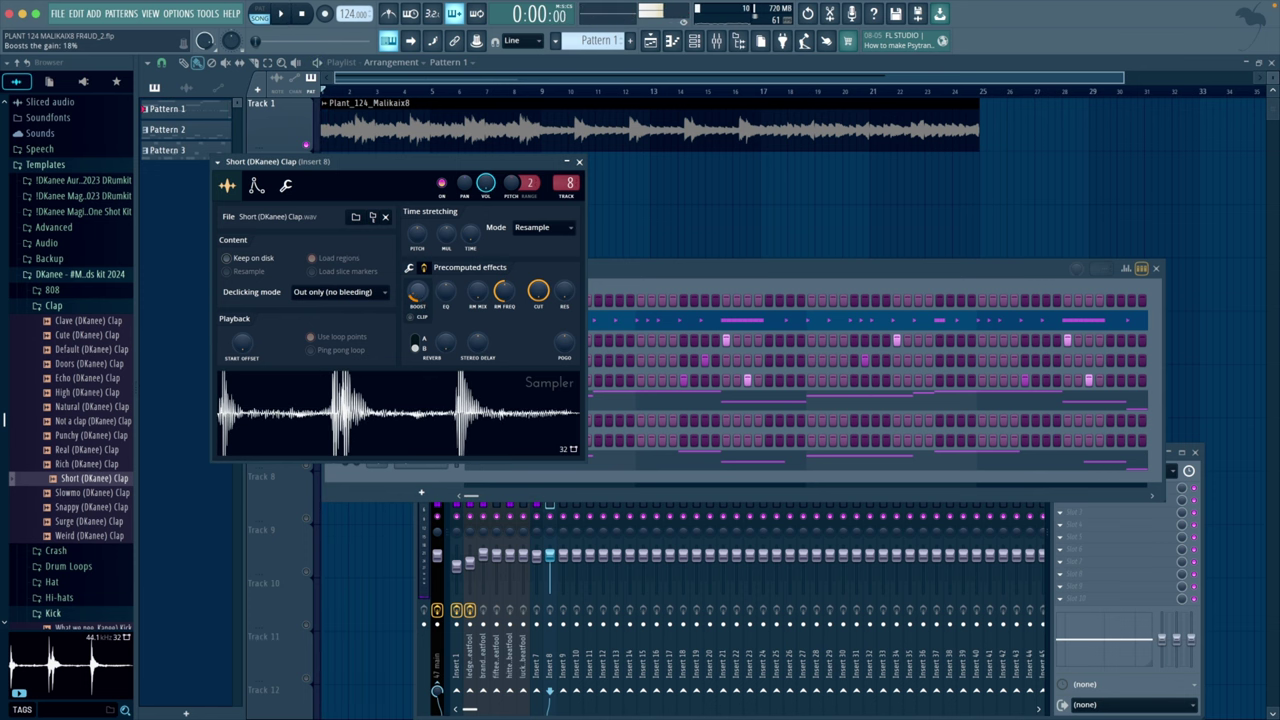
left_click(579, 163)
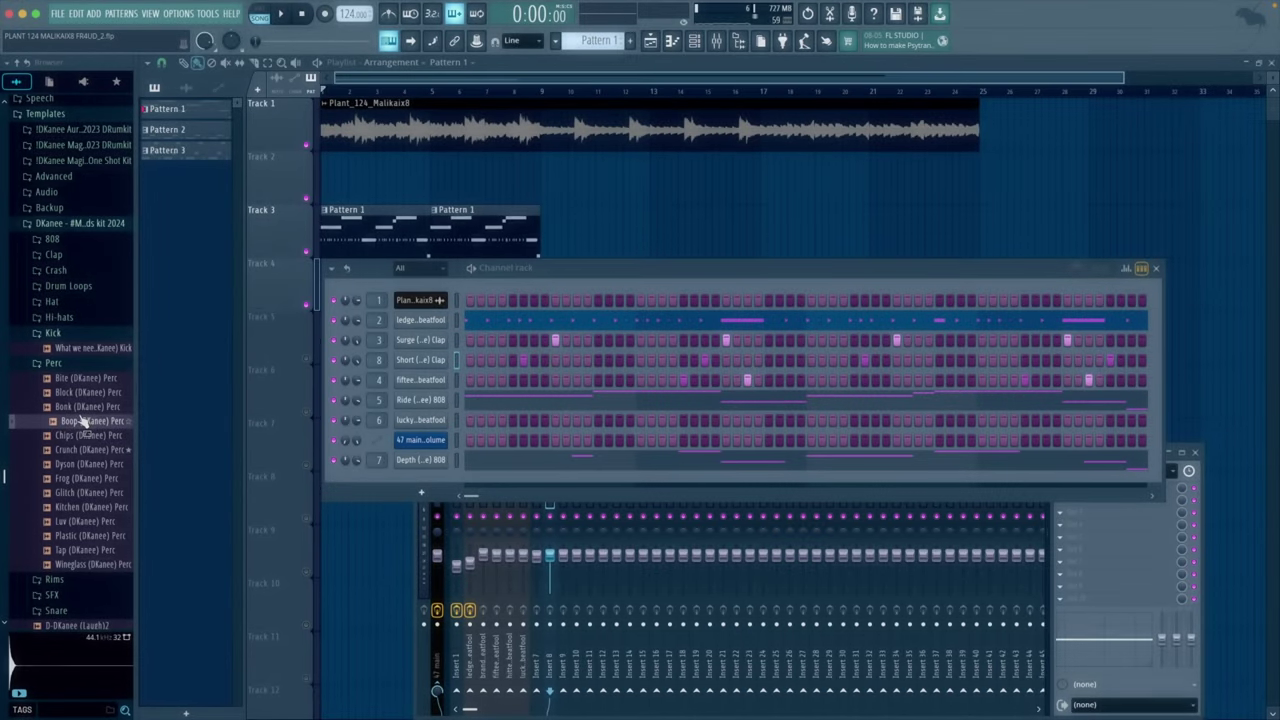
Step: Audition the Bonk and Kitchen percs and add Kitchen perc as a new channel
left_click(90, 406)
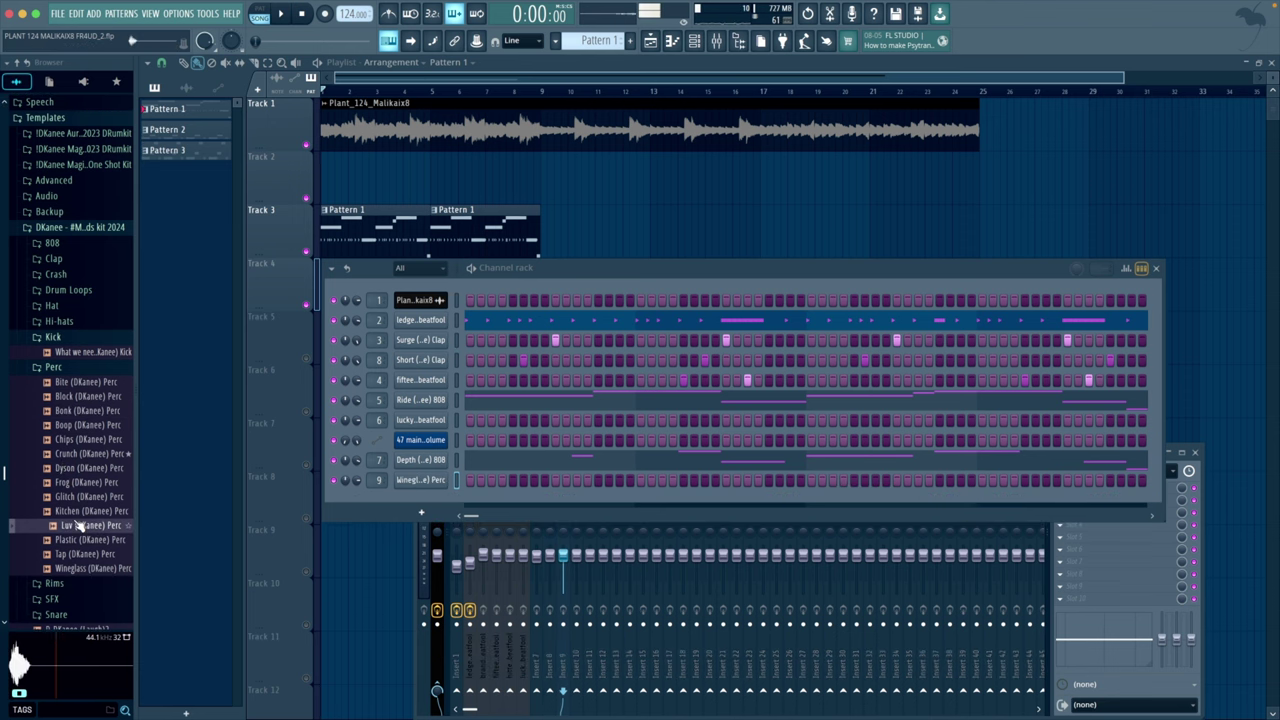
key("space")
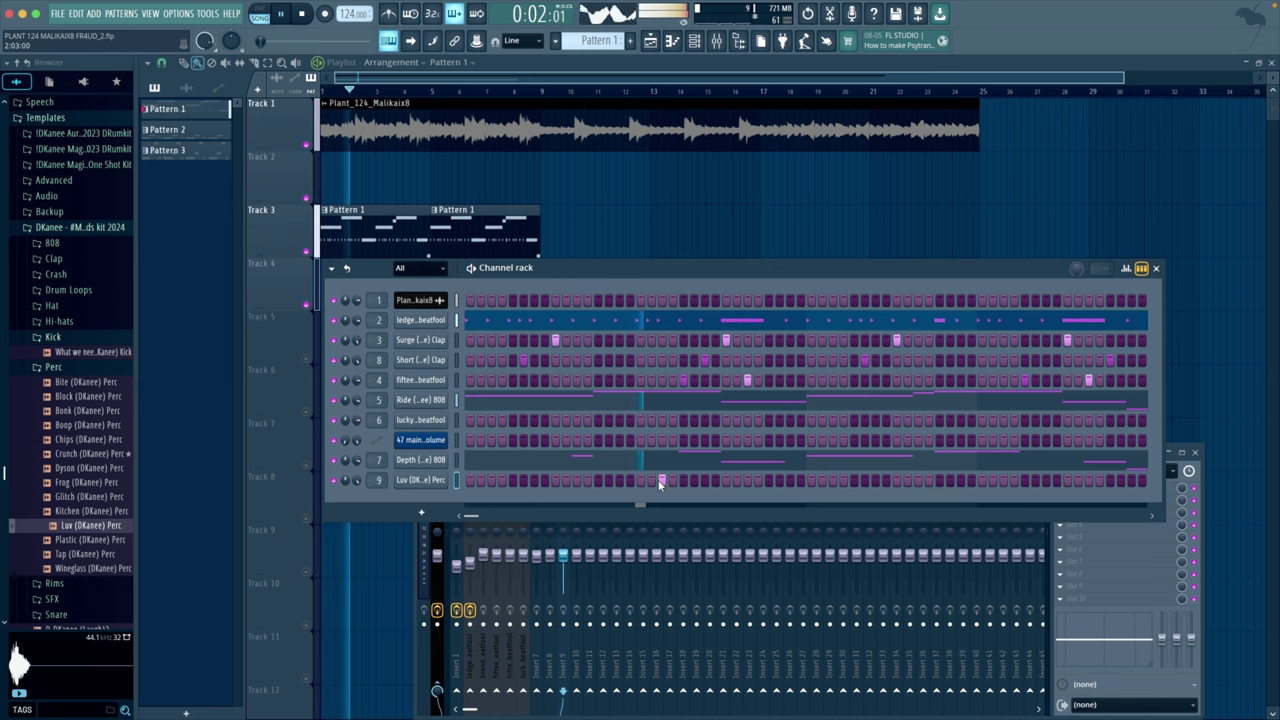
left_click(64, 511)
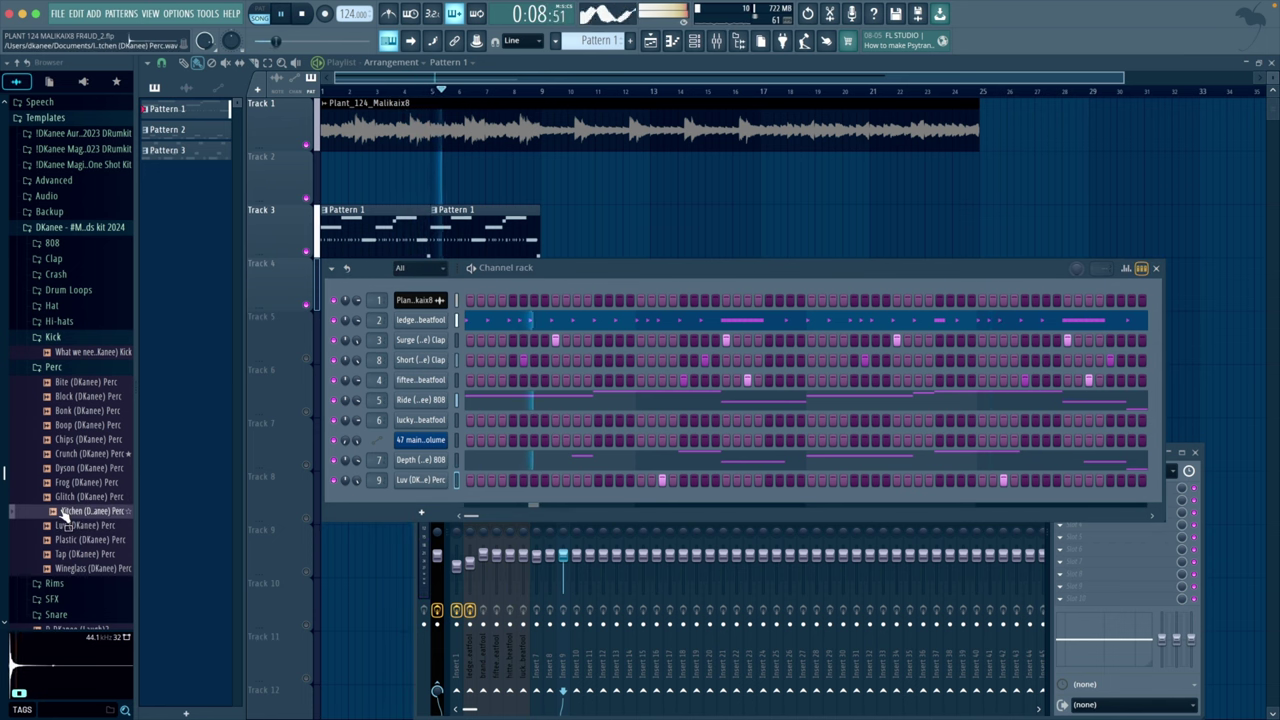
left_click_drag(465, 475, 410, 502)
scroll(377, 500, "down", 3)
left_click(420, 500)
key("space")
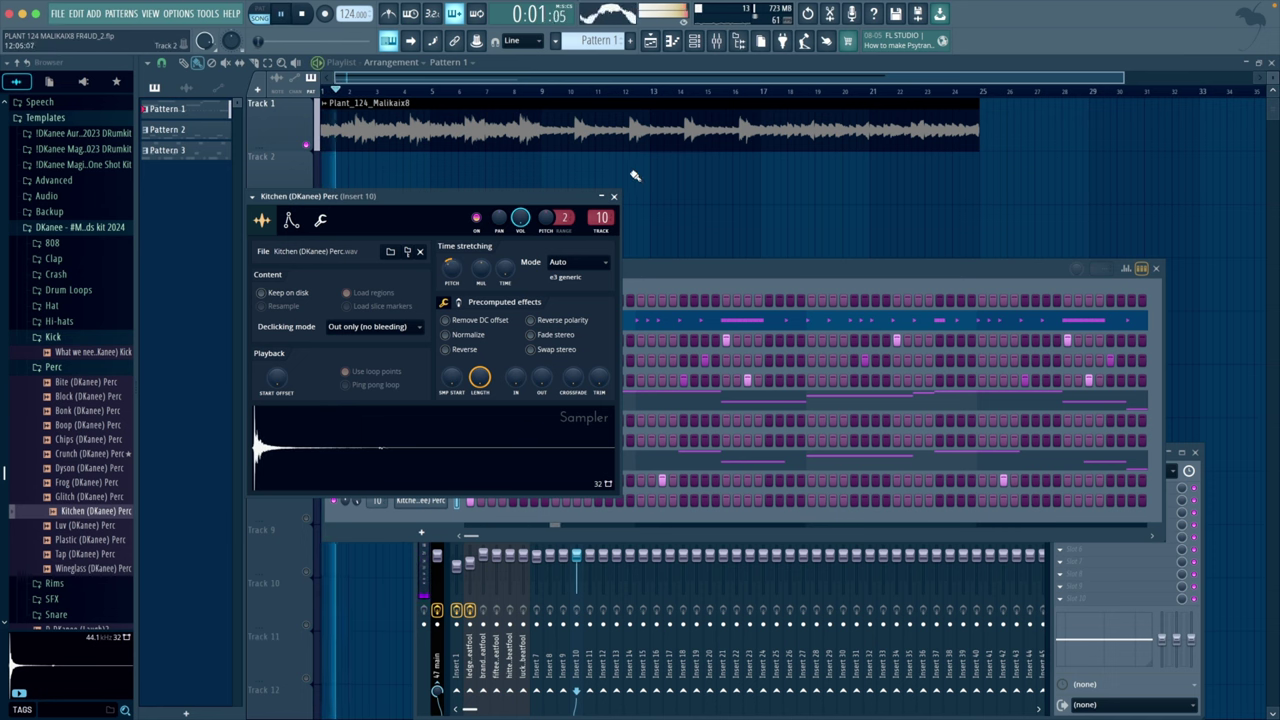
left_click(616, 197)
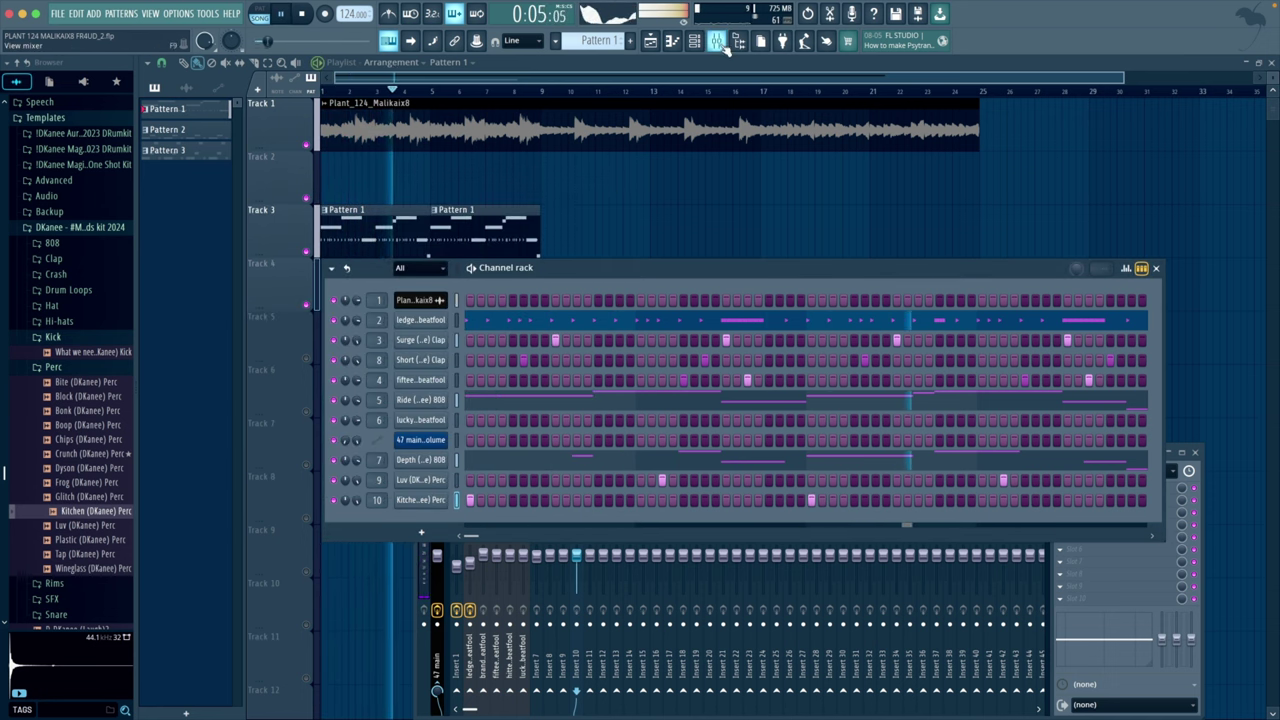
Step: Add the Boop perc as a new channel with one hit in its pattern
left_click(593, 531)
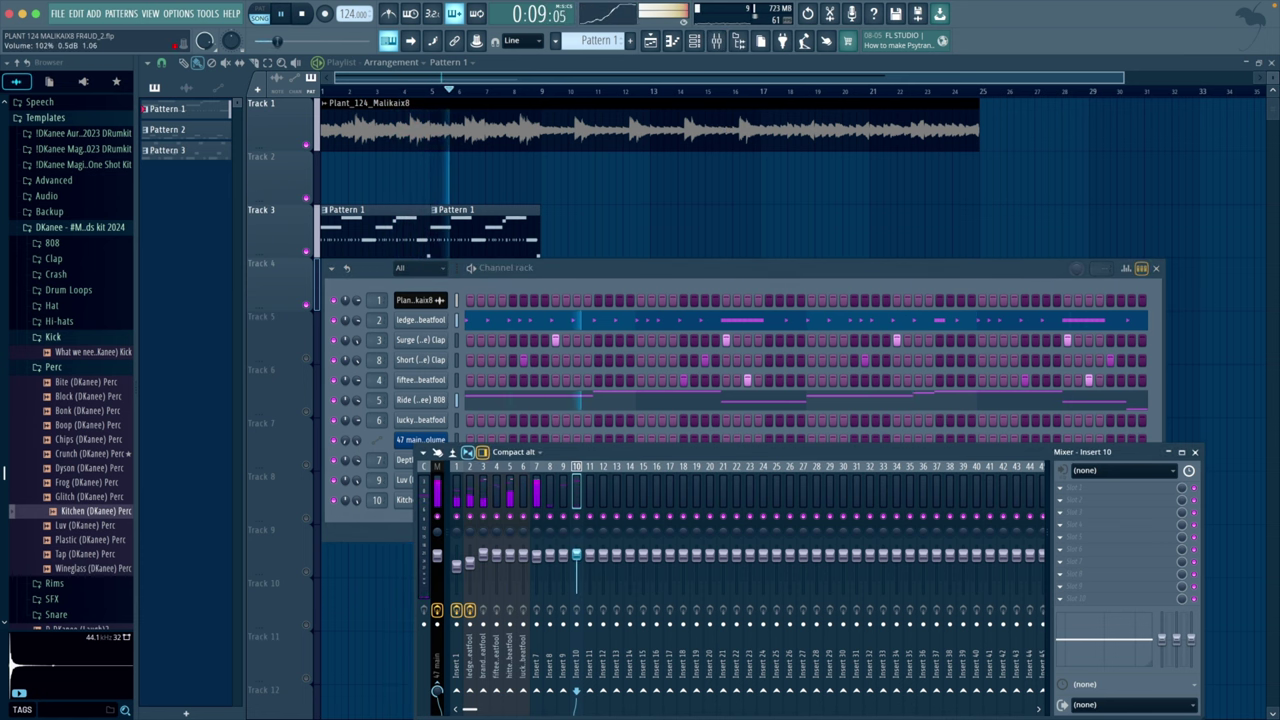
left_click(684, 289)
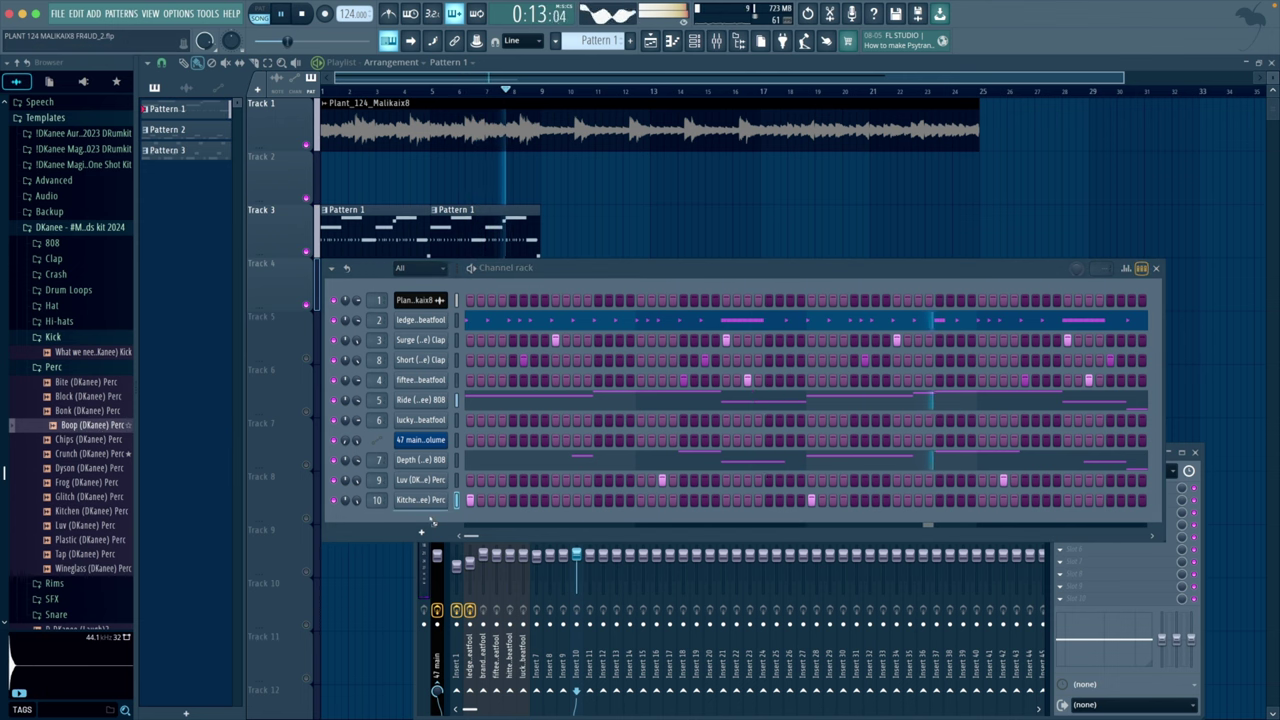
left_click_drag(432, 521, 378, 520)
scroll(378, 520, "down", 1)
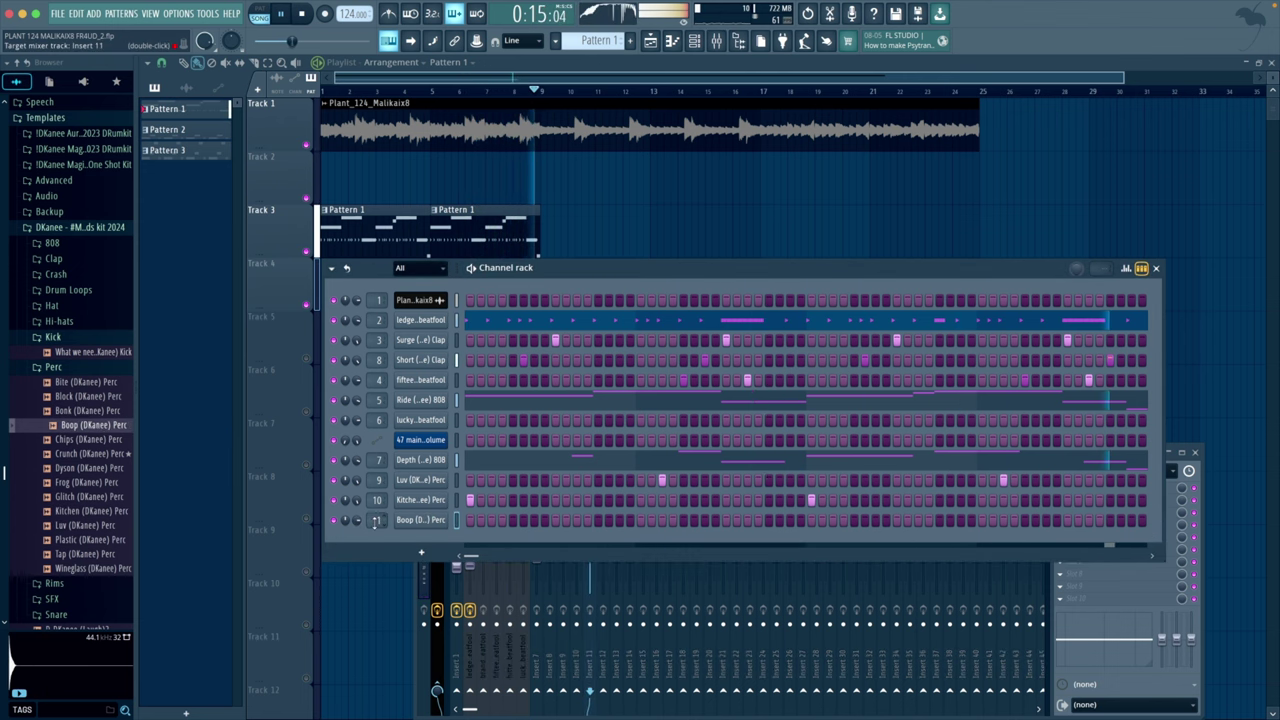
key("space")
key("space")
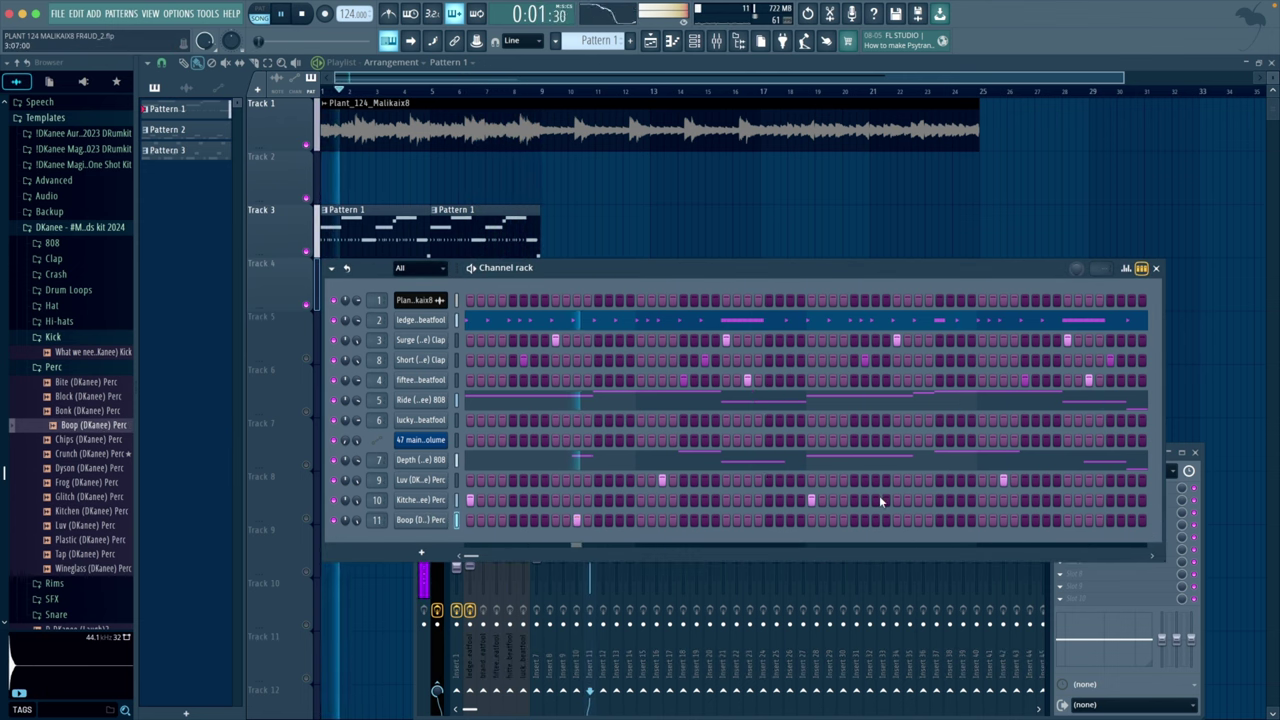
left_click(982, 520)
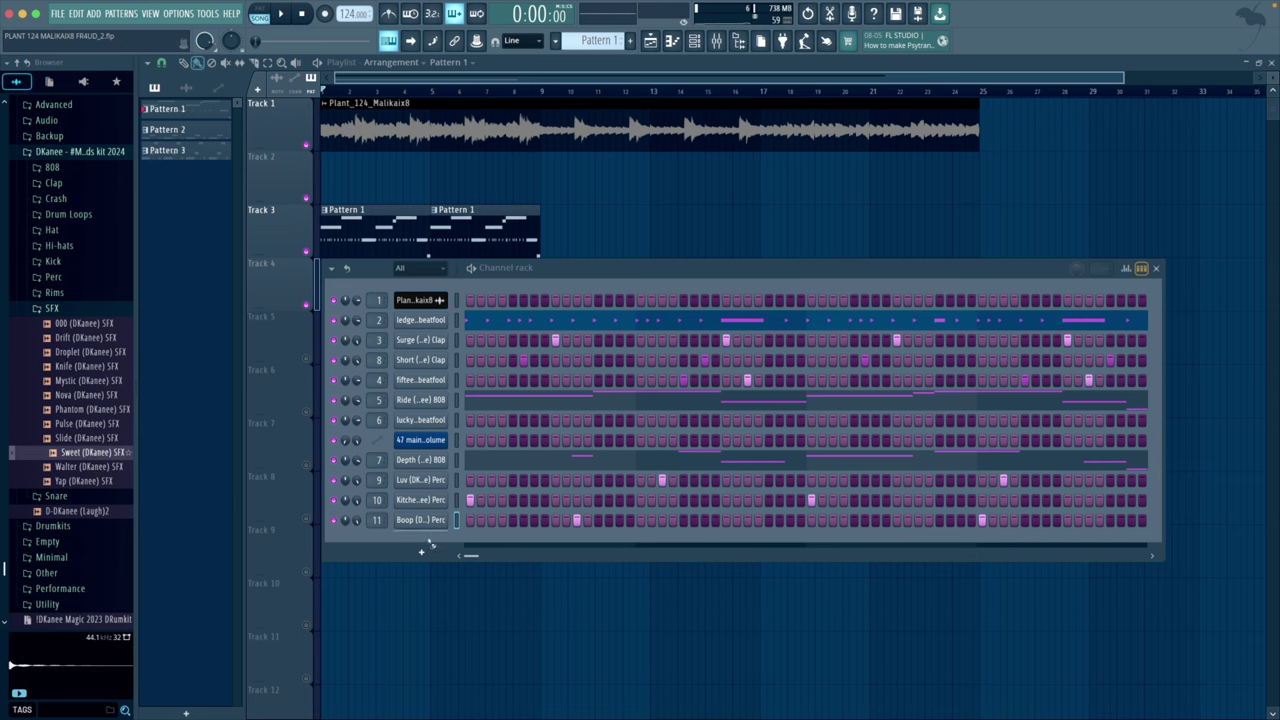
Step: Add a Sweet SFX channel with a single hit near the pattern end
left_click_drag(431, 544, 380, 537)
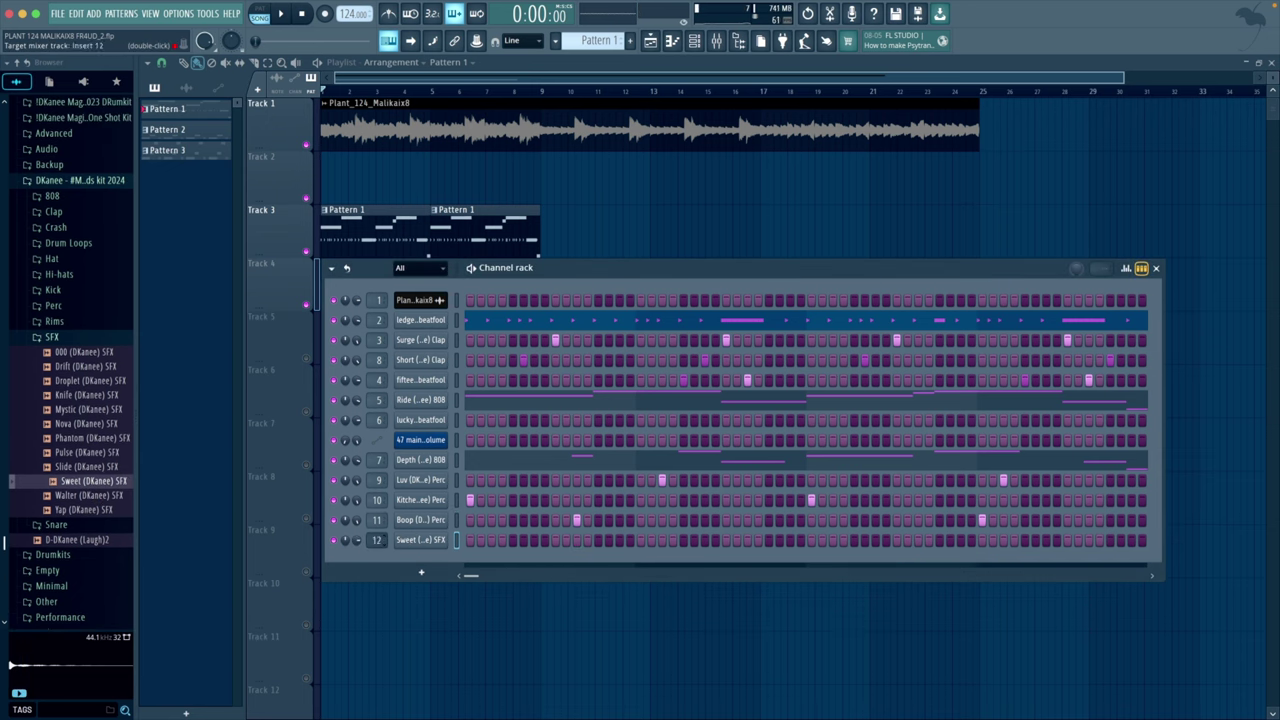
key("space")
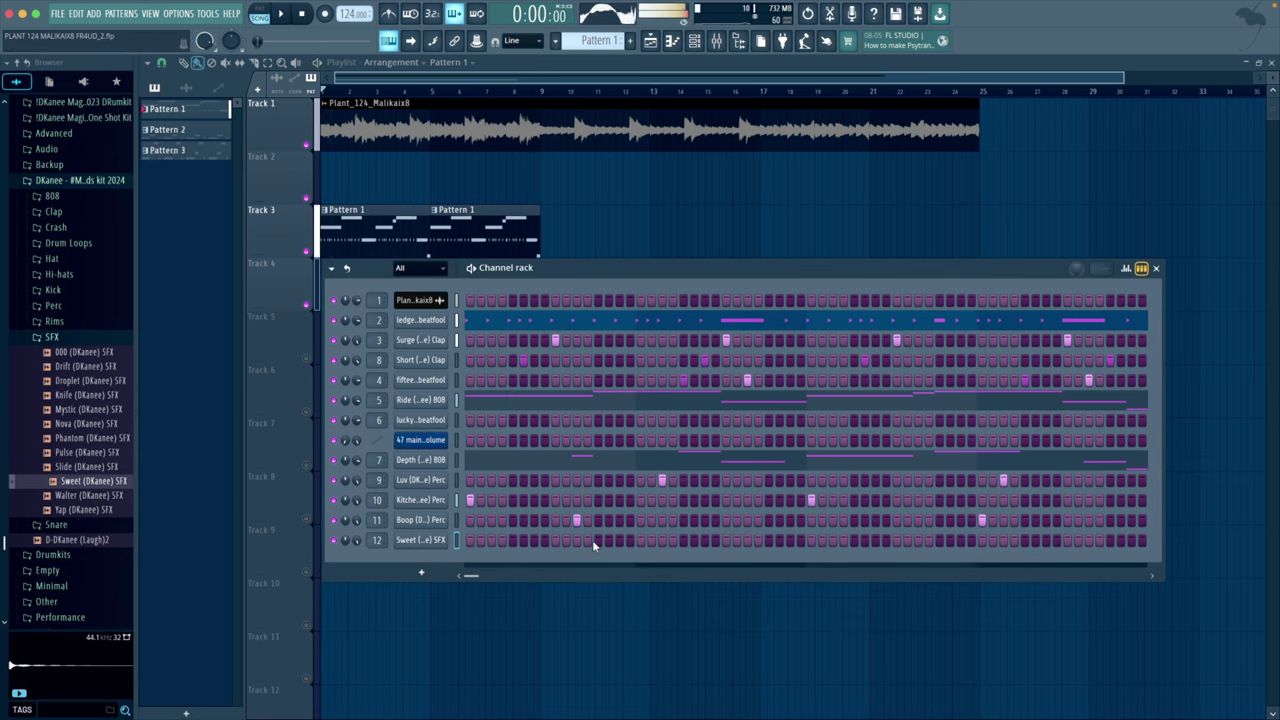
key("space")
left_click(620, 540)
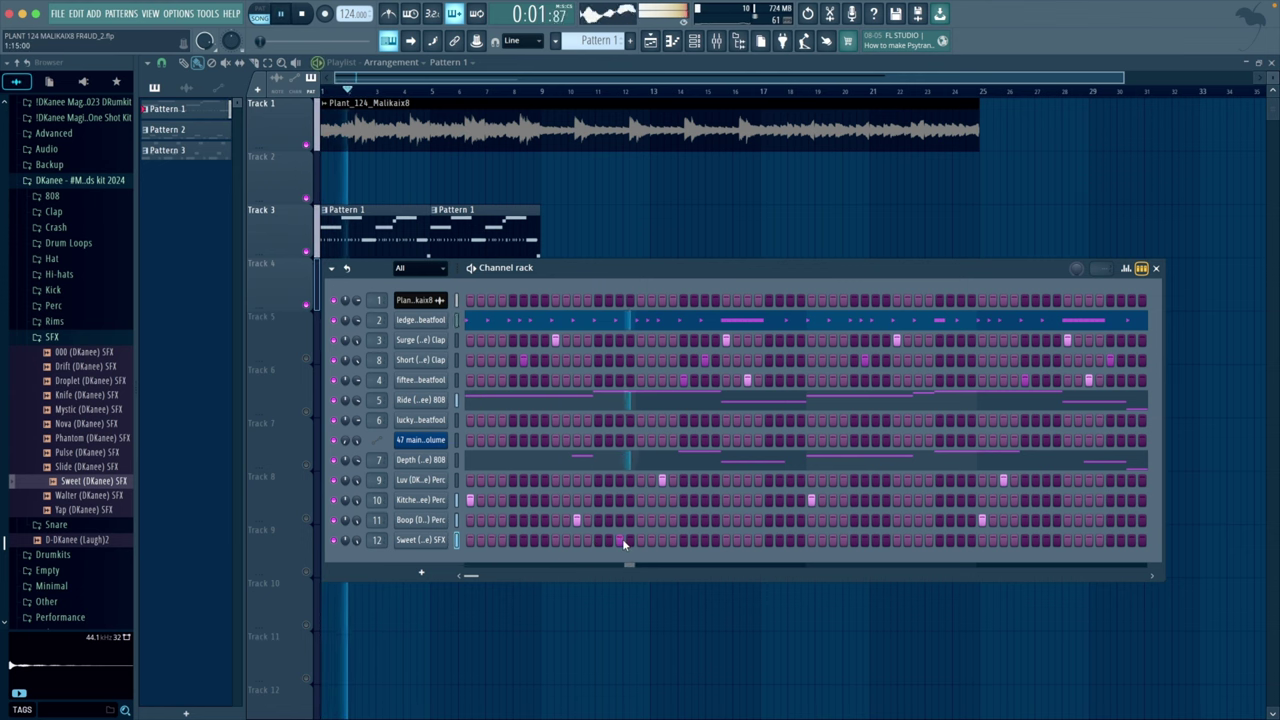
left_click(620, 540)
left_click(896, 540)
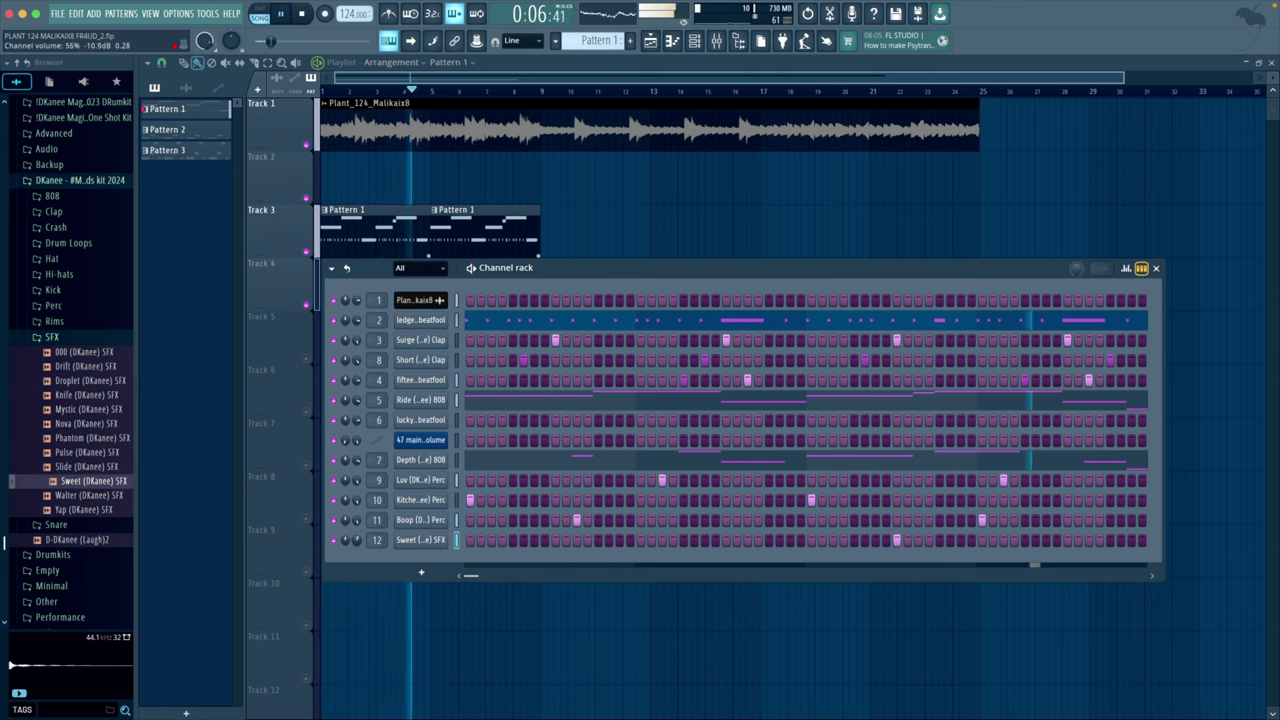
Step: Add a FLEX instrument channel and reposition its window
key("space")
left_click(421, 572)
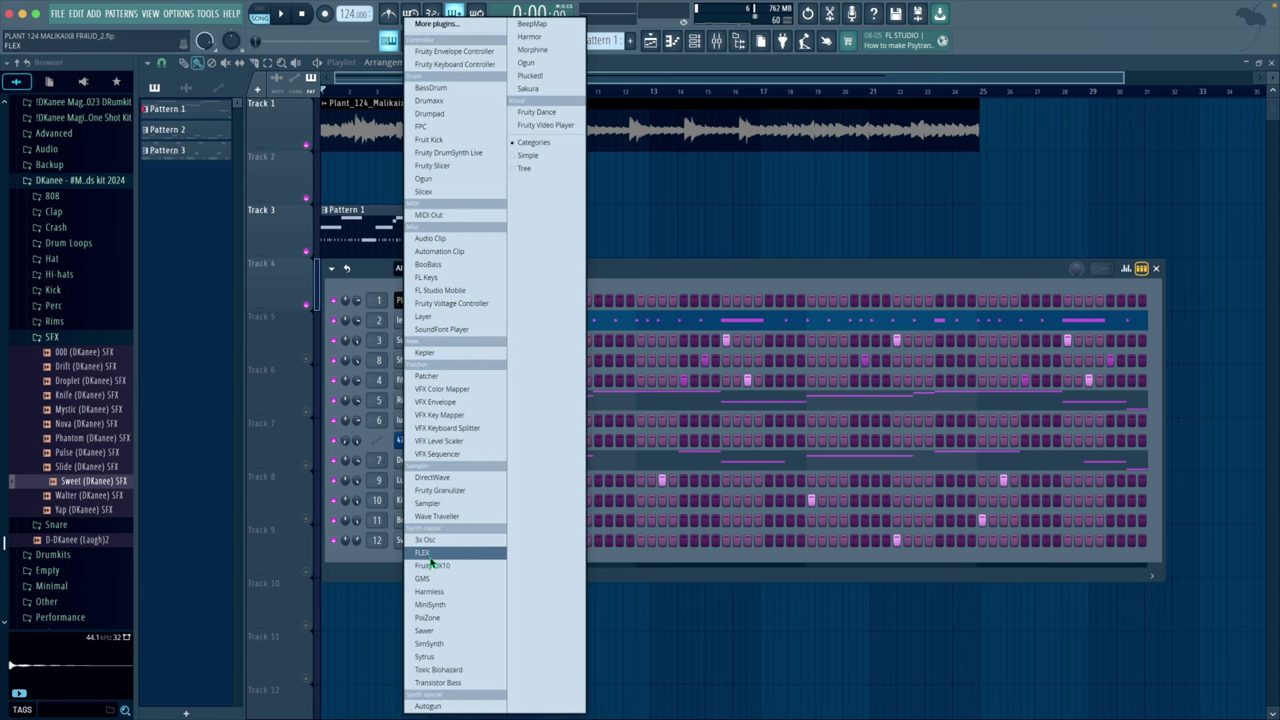
left_click(431, 556)
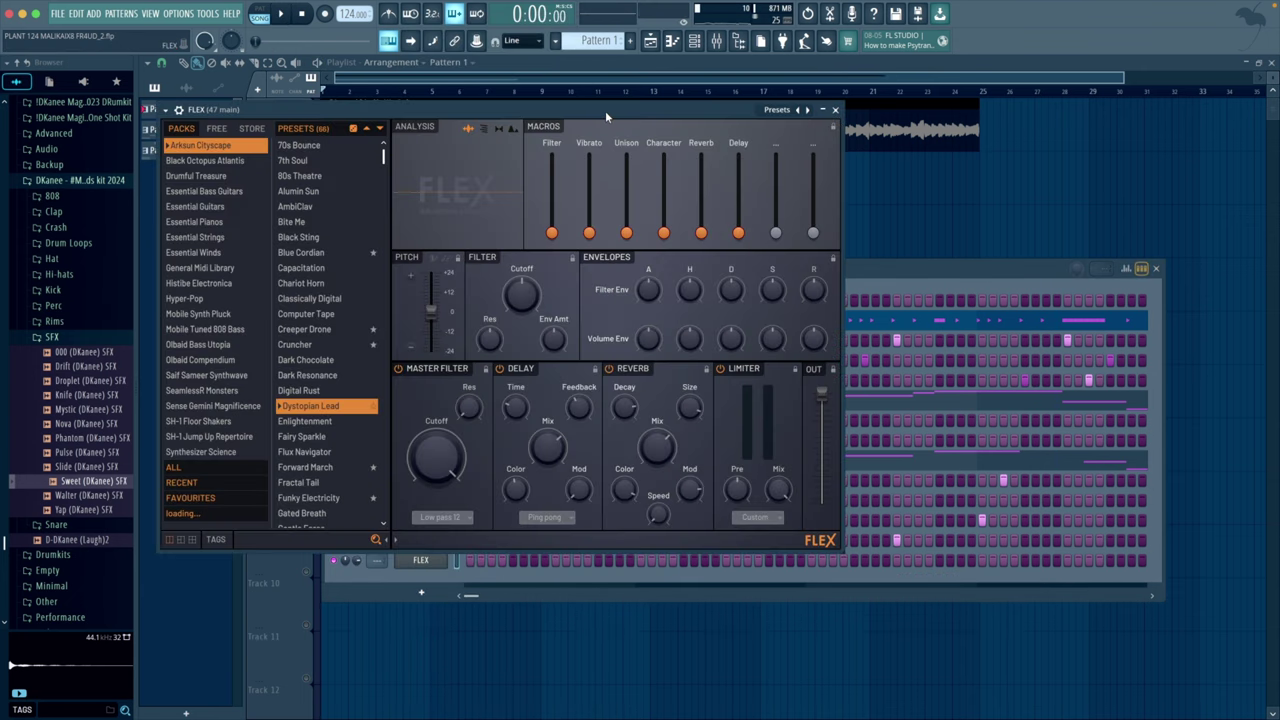
left_click_drag(604, 112, 922, 276)
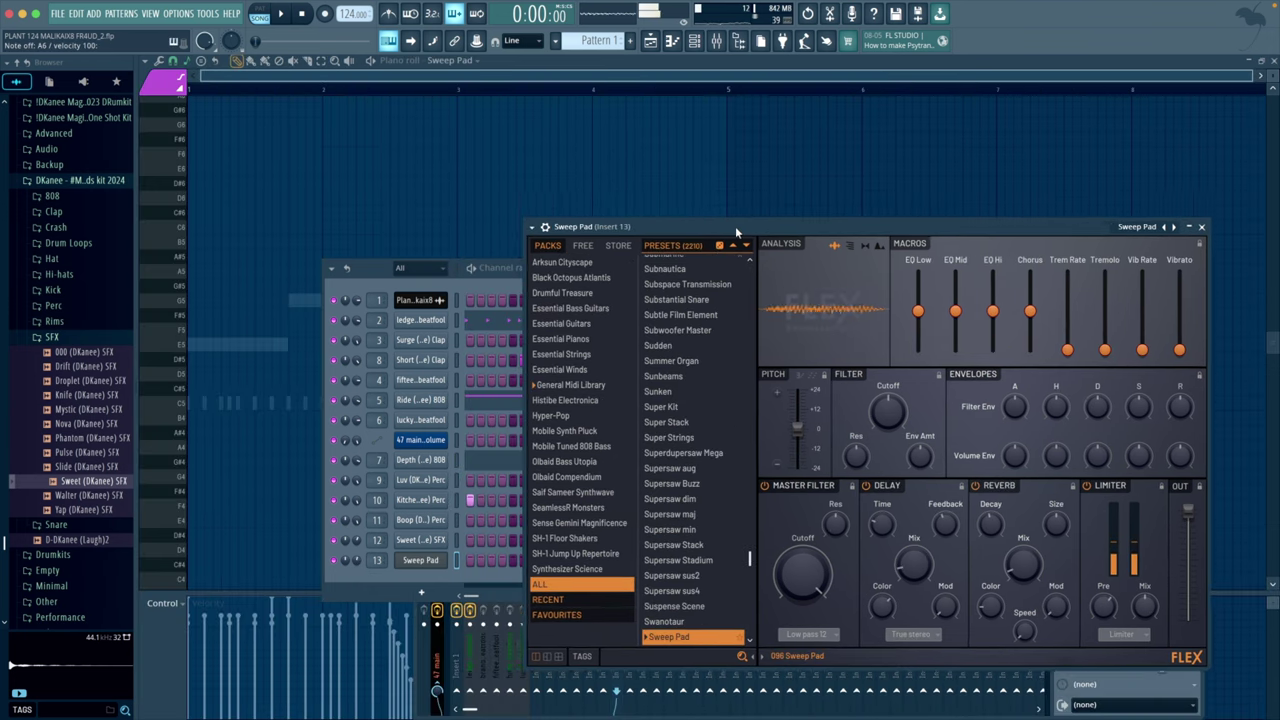
Step: Record a short Sweep Pad melody and transpose it down an octave
key("space")
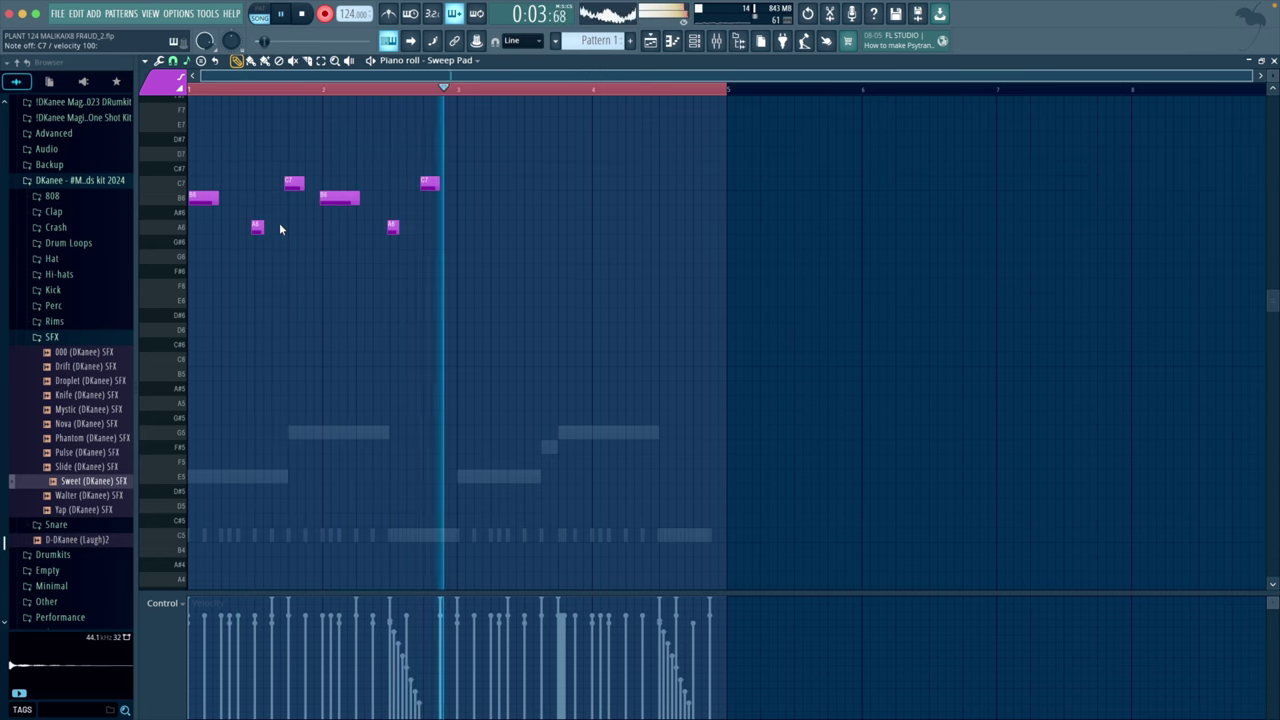
key("space")
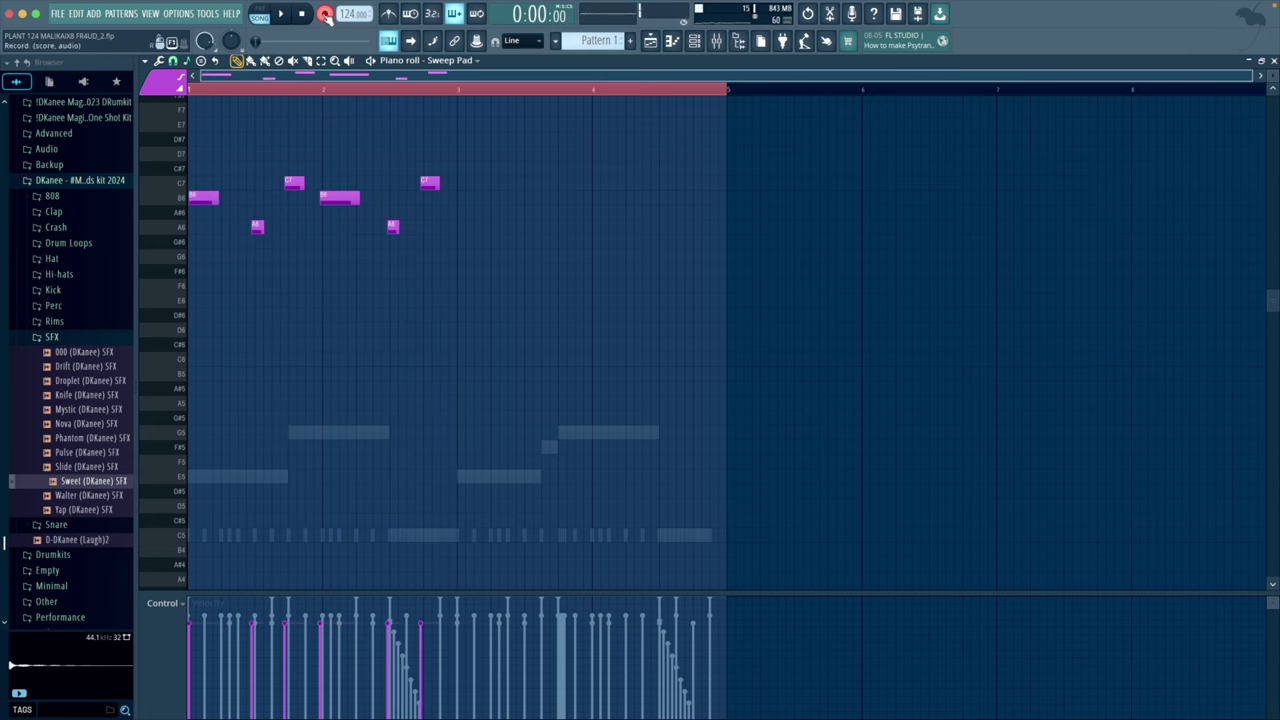
key("ctrl+Down")
key("space")
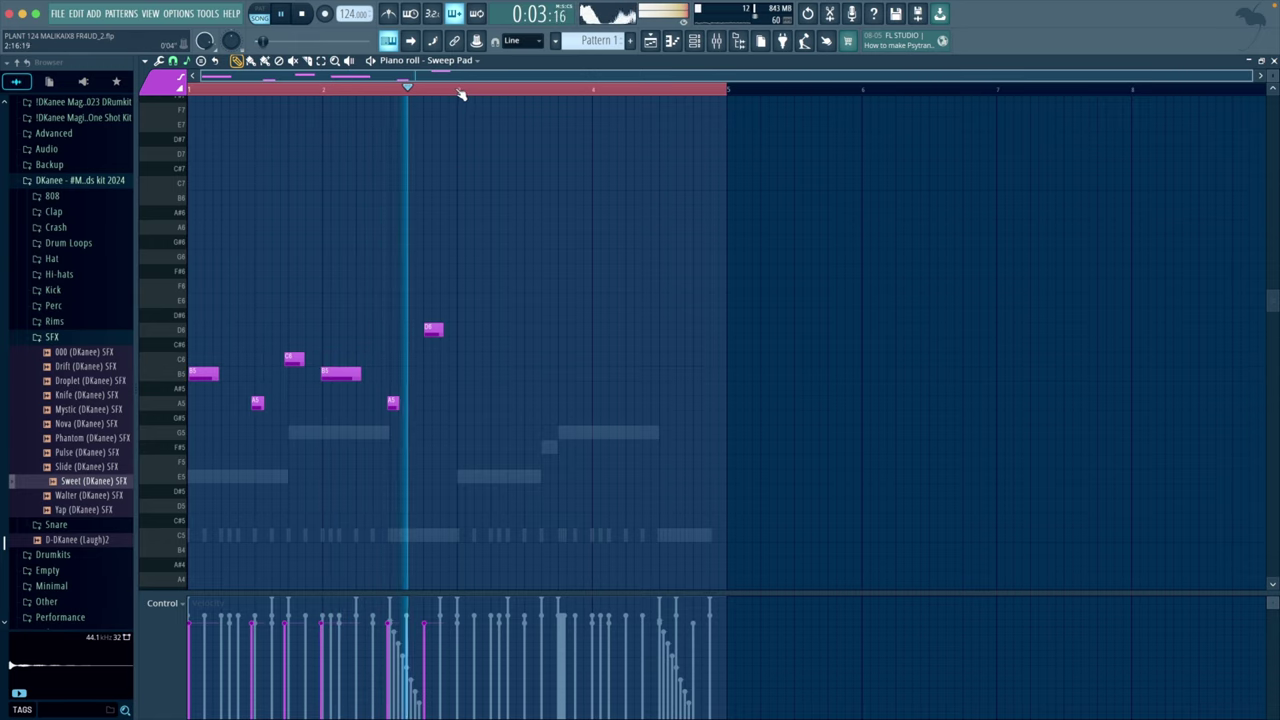
Step: Duplicate the melody from bar 3 to fill four bars, then bring up the mixer
left_click(456, 88)
key("ctrl+b")
key("ctrl+d")
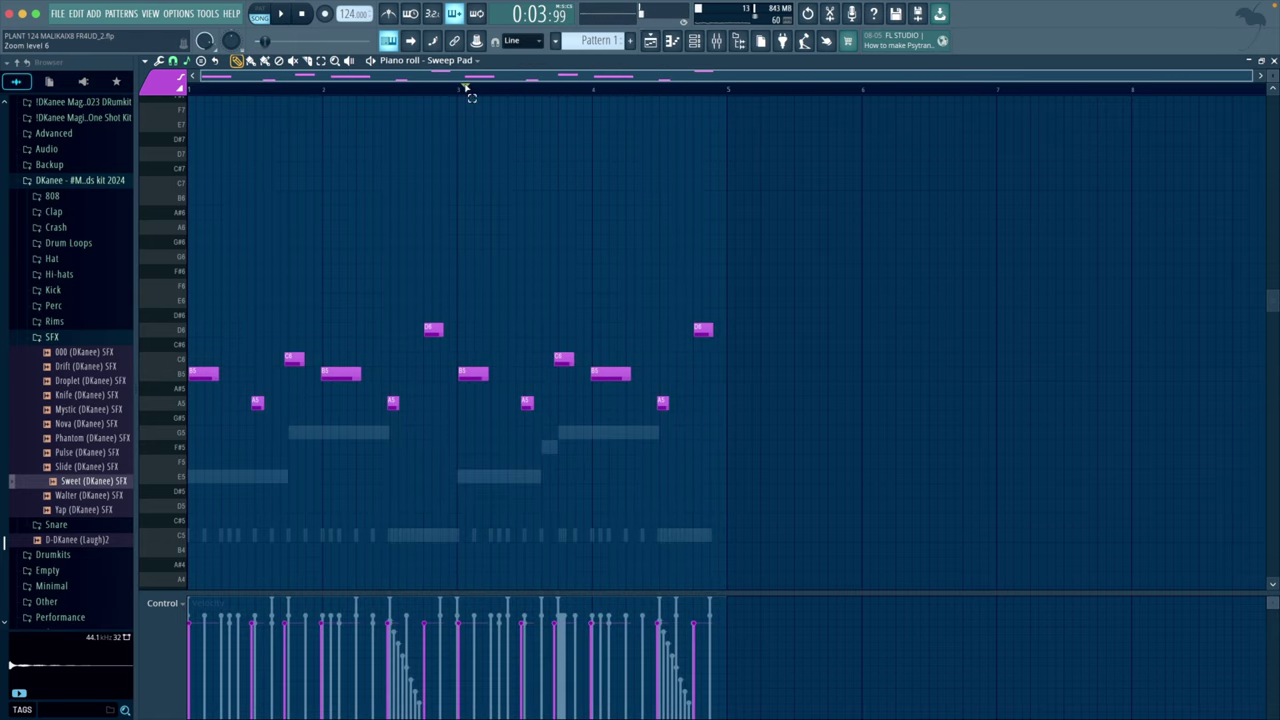
key("space")
key("F6")
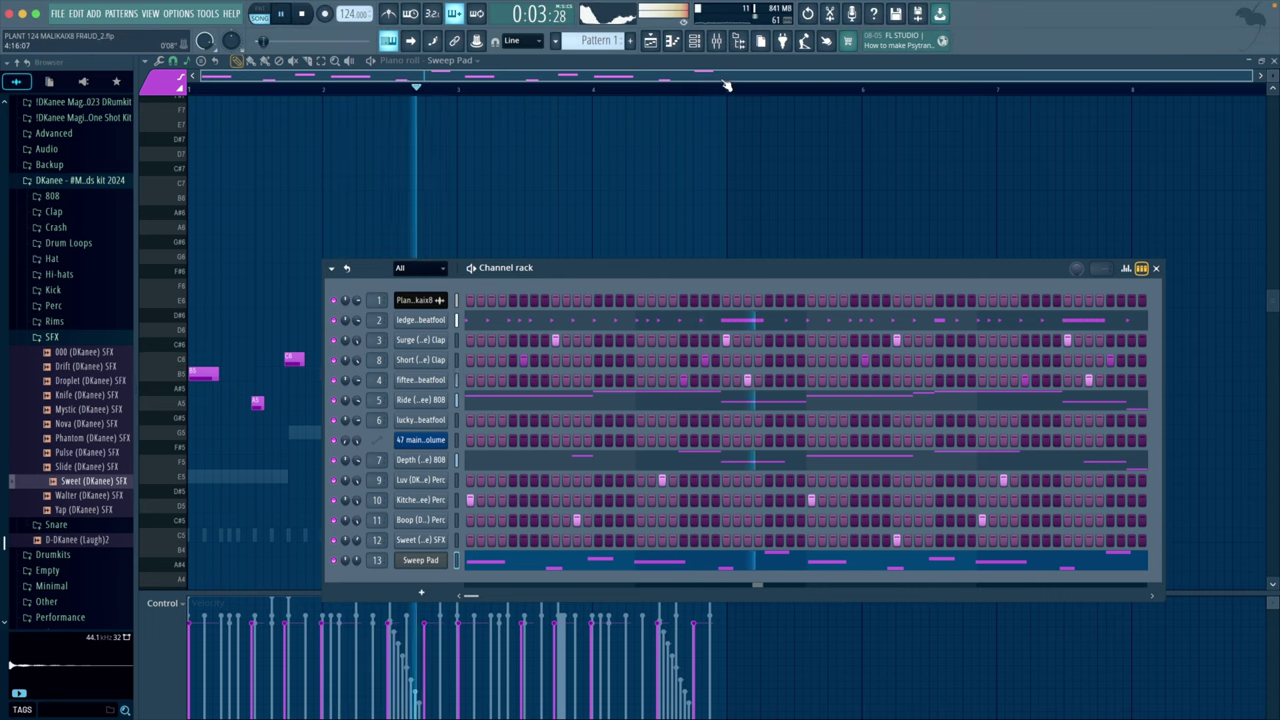
key("F9")
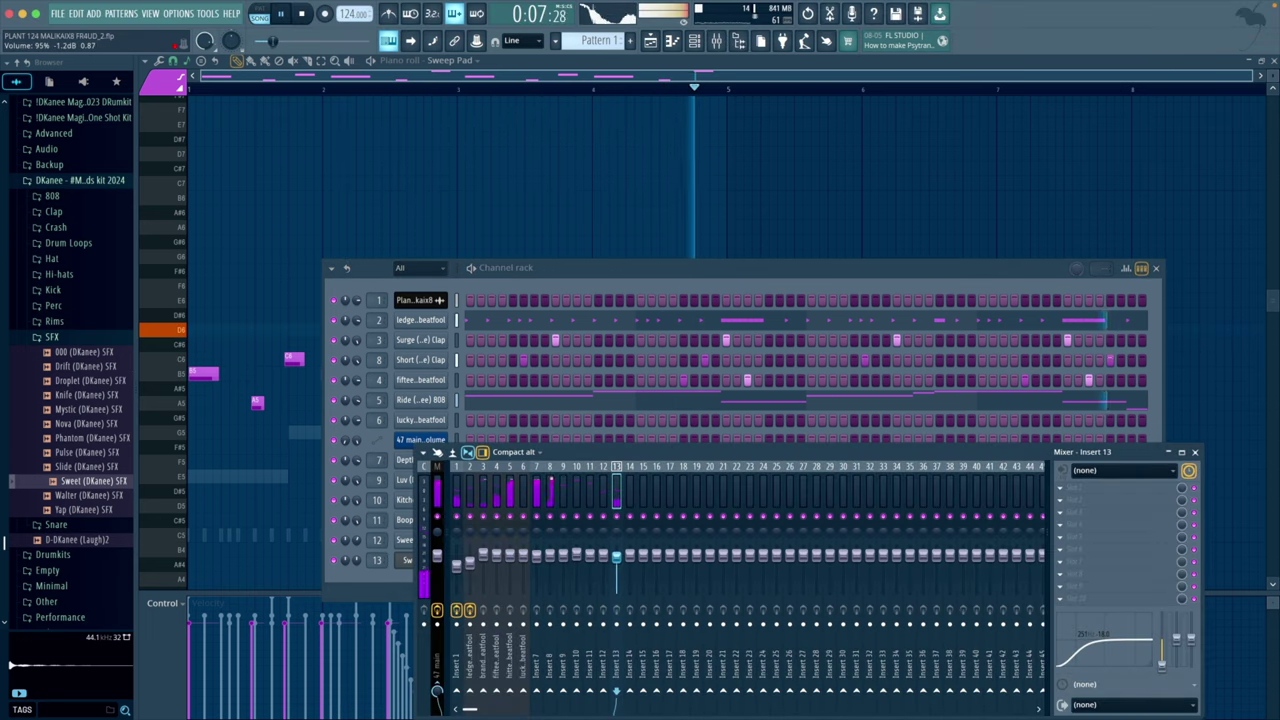
Step: Route a new FLEX channel to Insert 14 and audition the Electric Amped preset
left_click(854, 268)
left_click(859, 268)
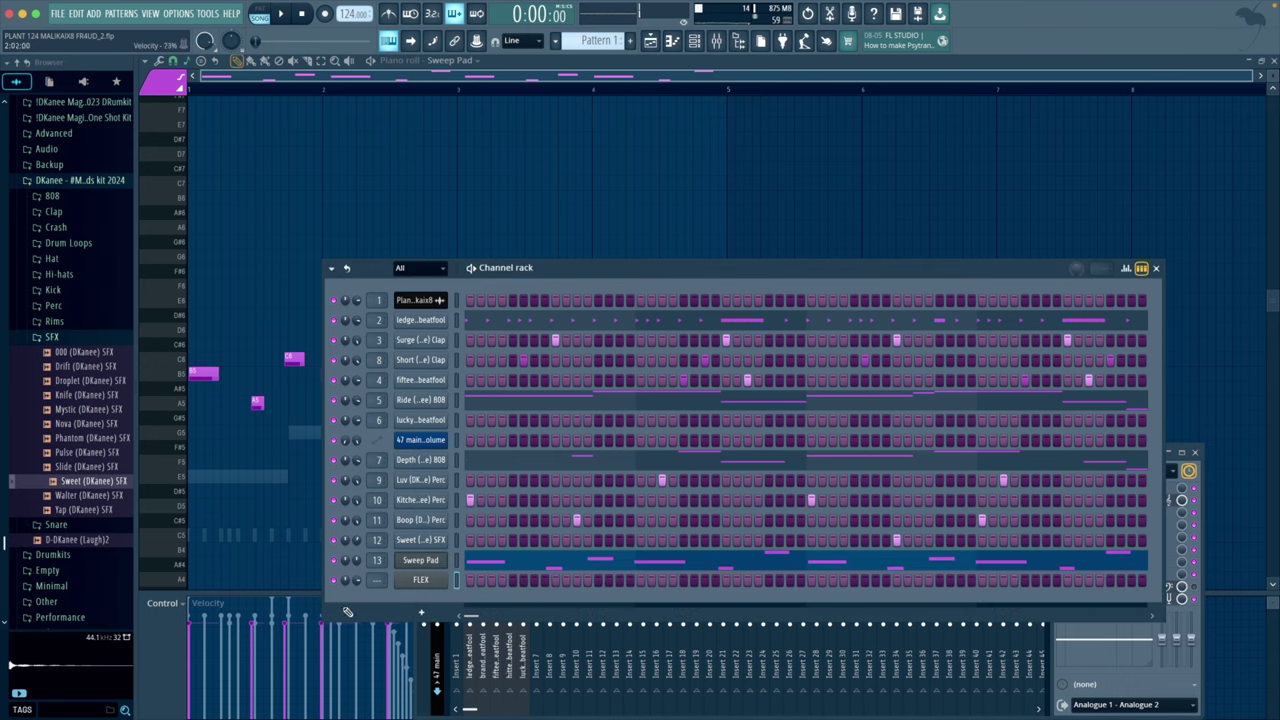
left_click_drag(376, 579, 376, 560)
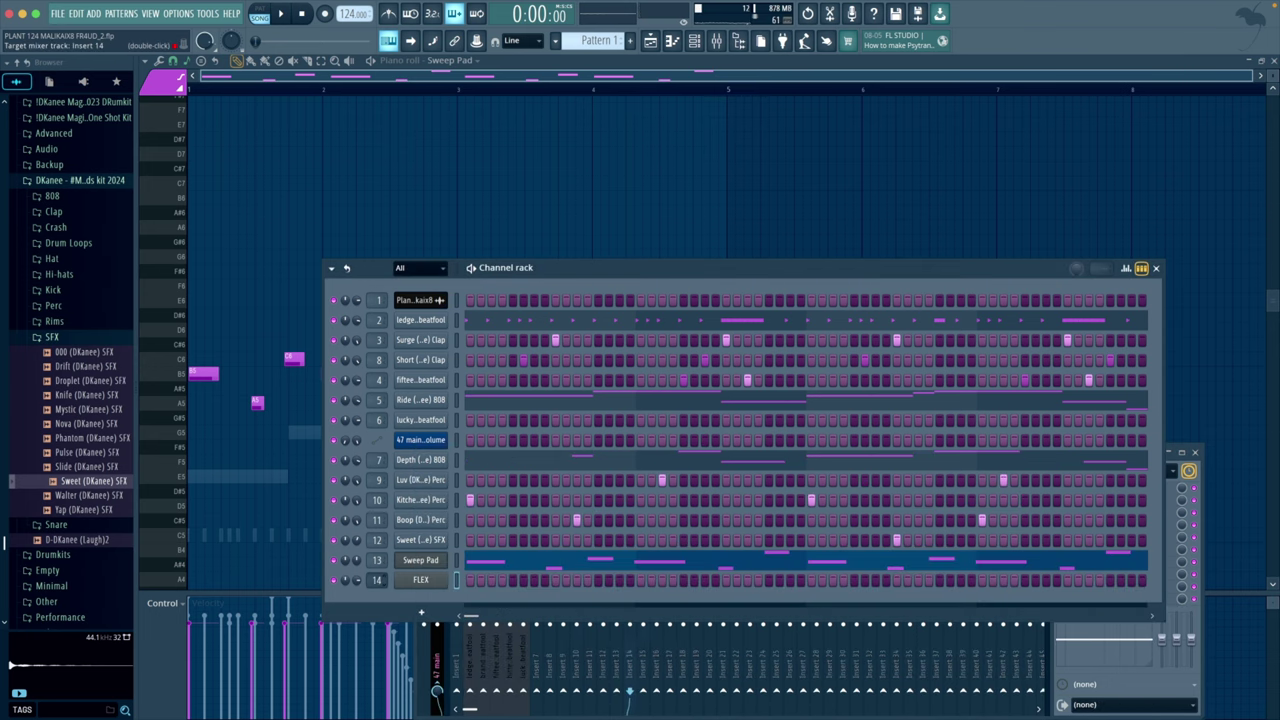
left_click(420, 580)
key("space")
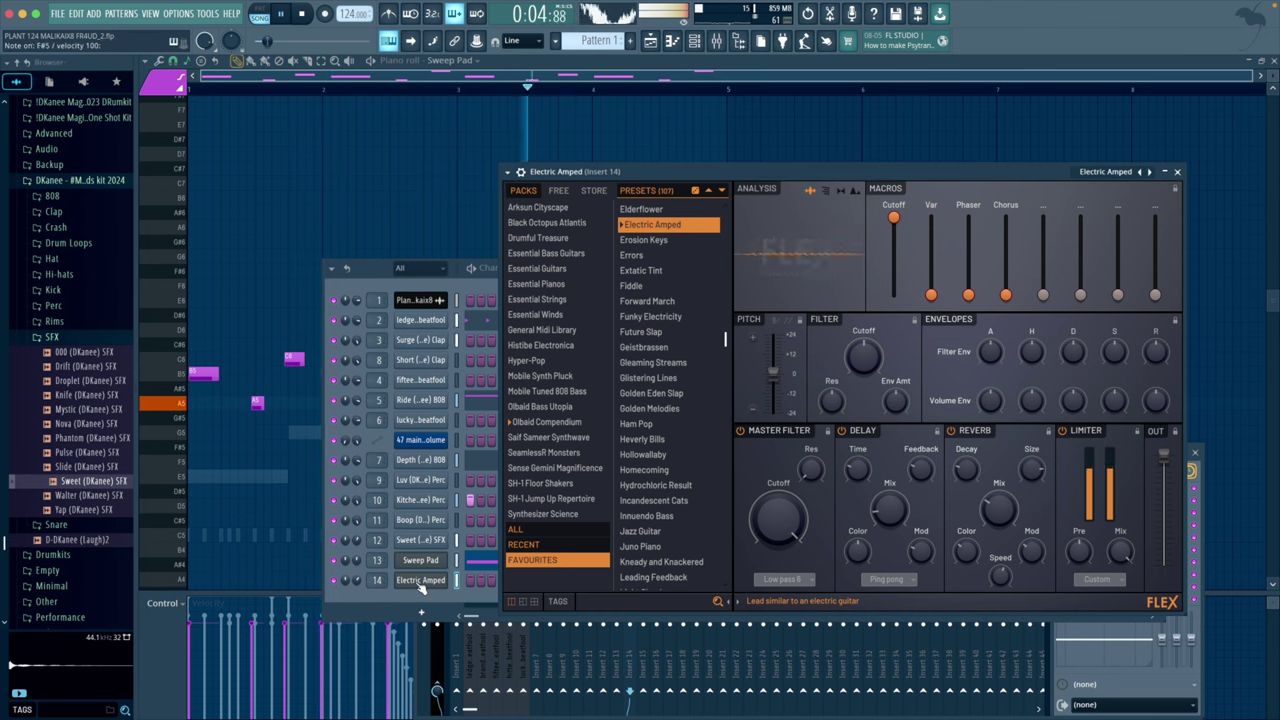
Step: Record an Electric Amped melody in its piano roll and play it back
right_click(445, 528)
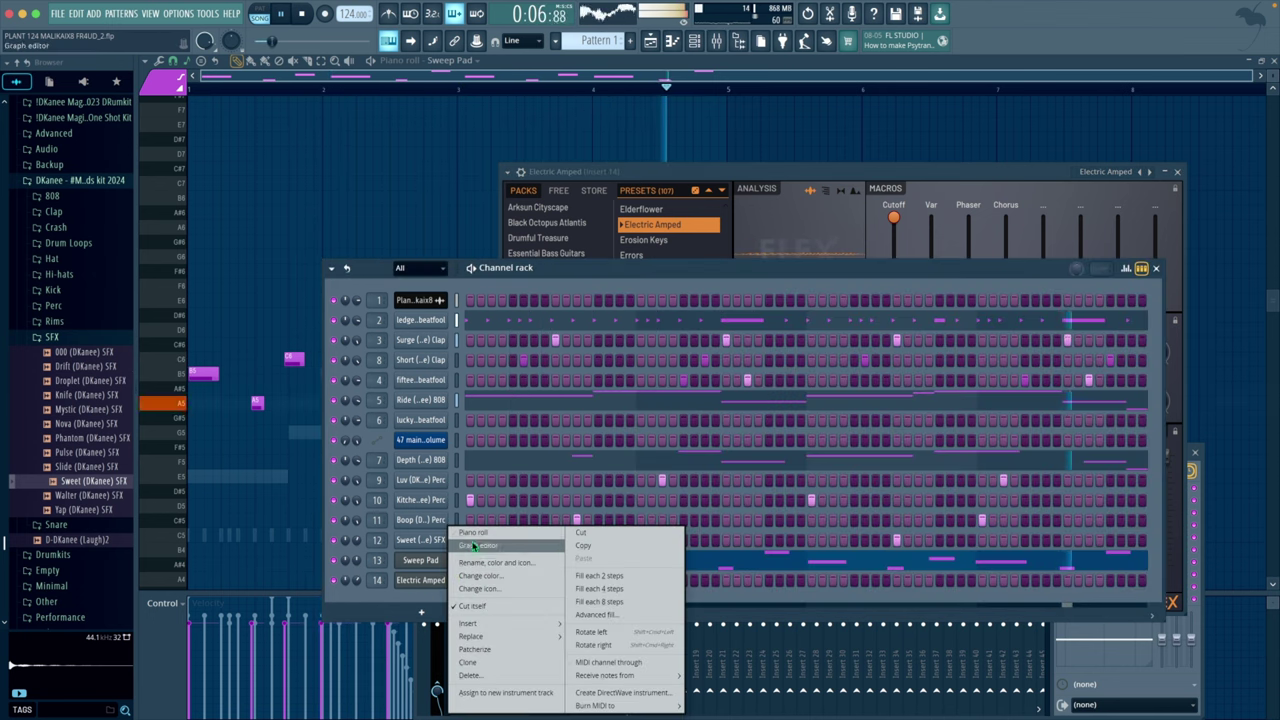
left_click(479, 537)
scroll(440, 460, "down", 3)
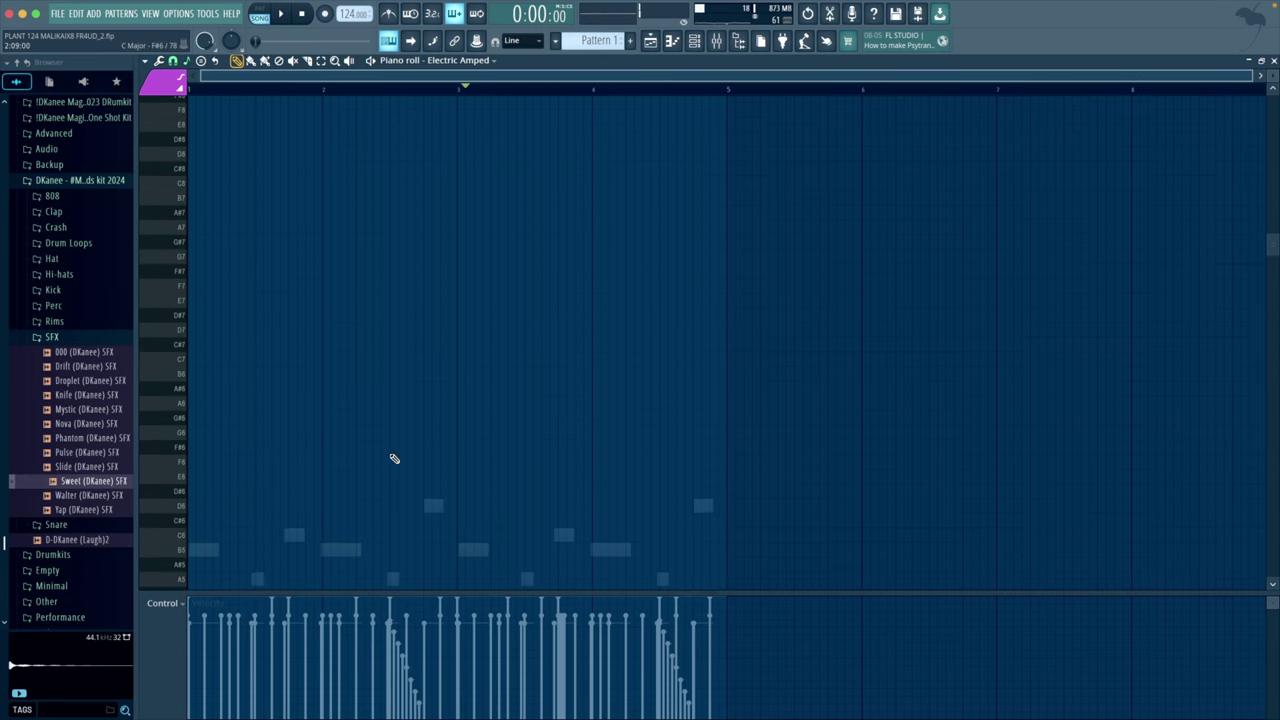
left_click(326, 15)
key("space")
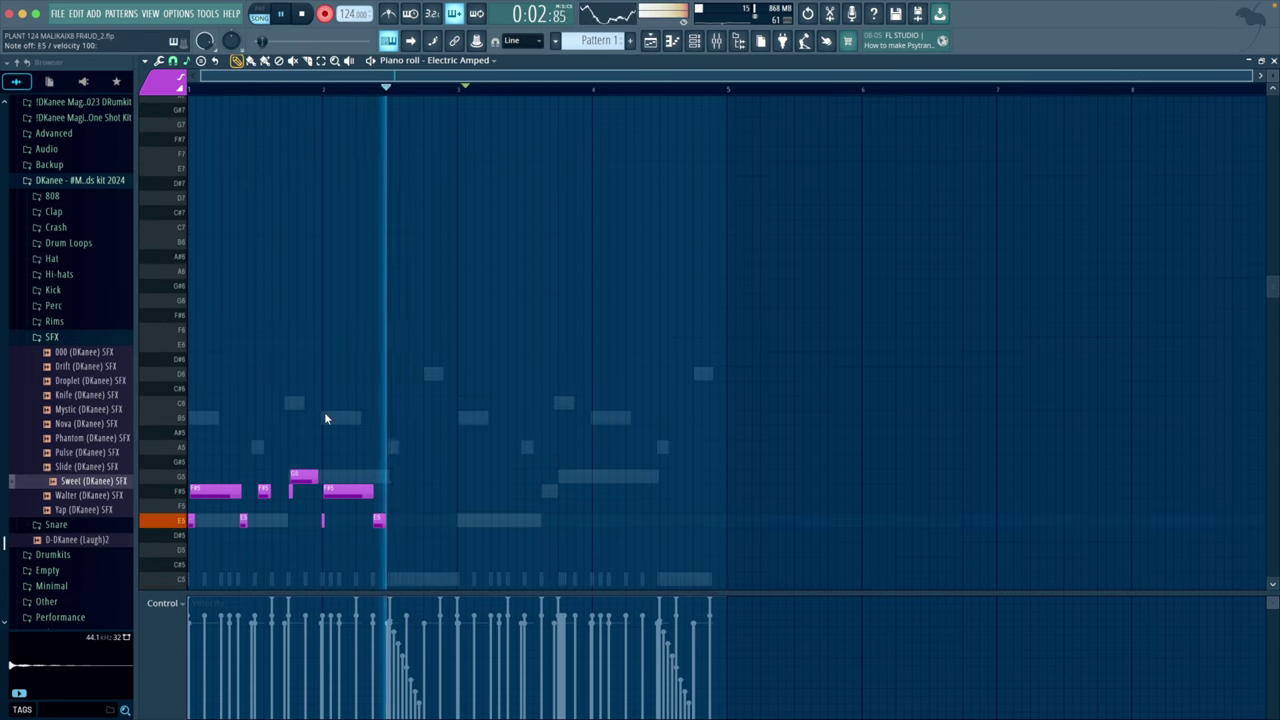
key("space")
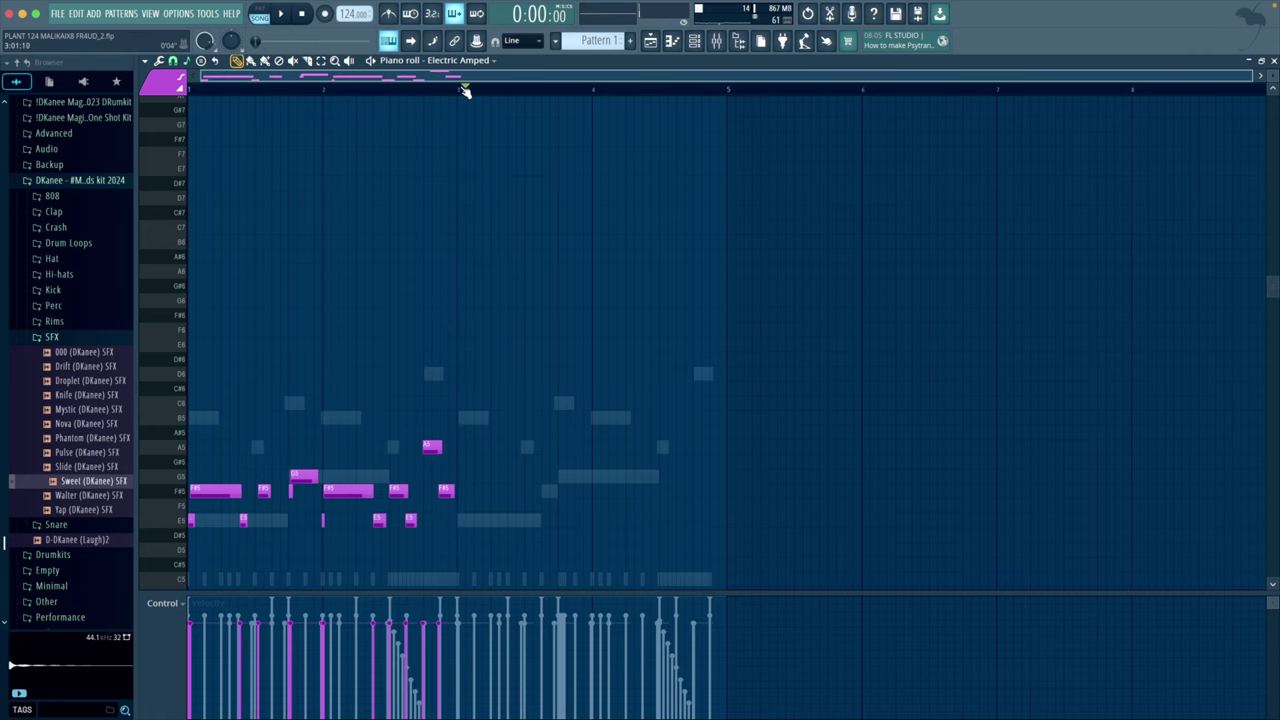
key("space")
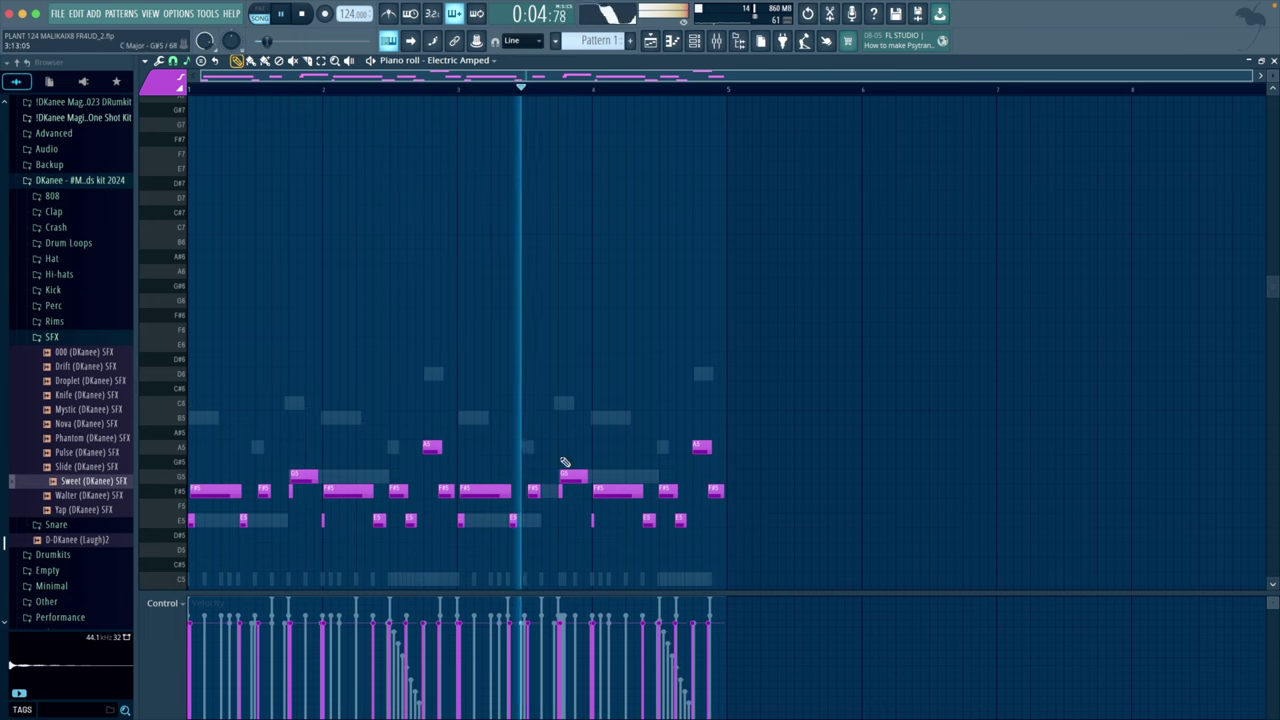
Step: Lower the Electric Amped fader and EQ out lows near 142 Hz
left_click(716, 40)
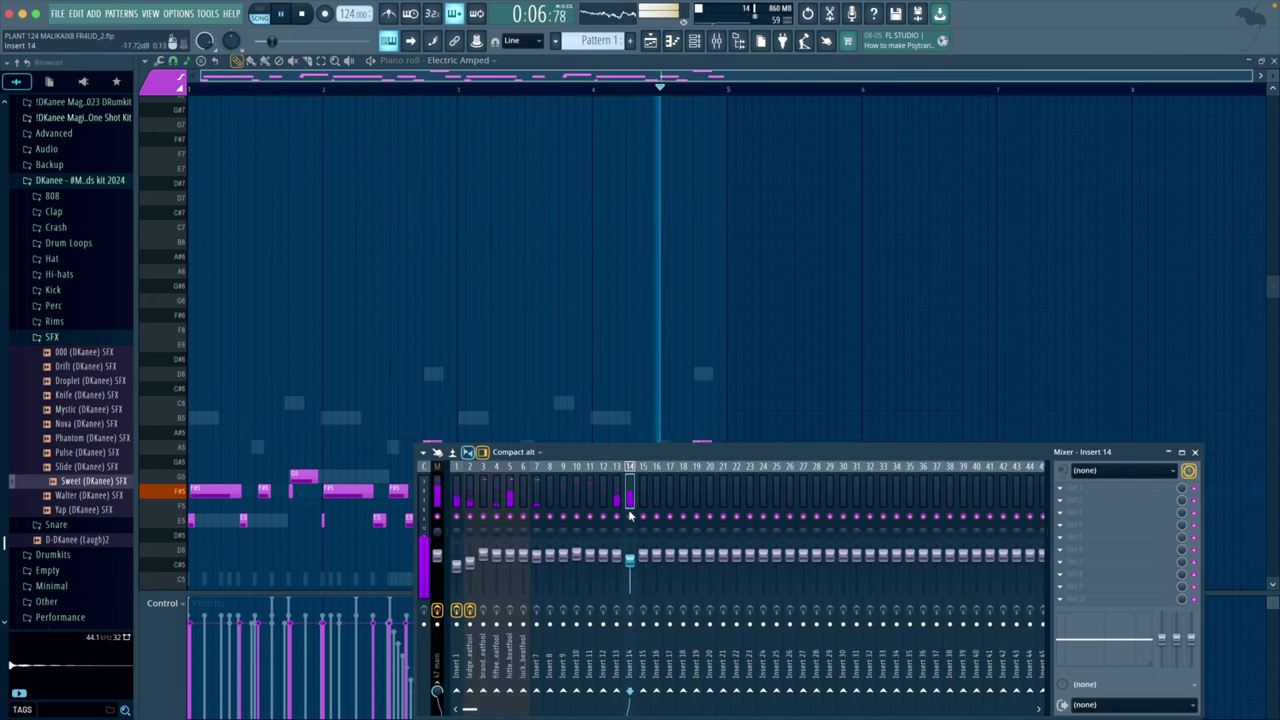
left_click_drag(629, 558, 629, 564)
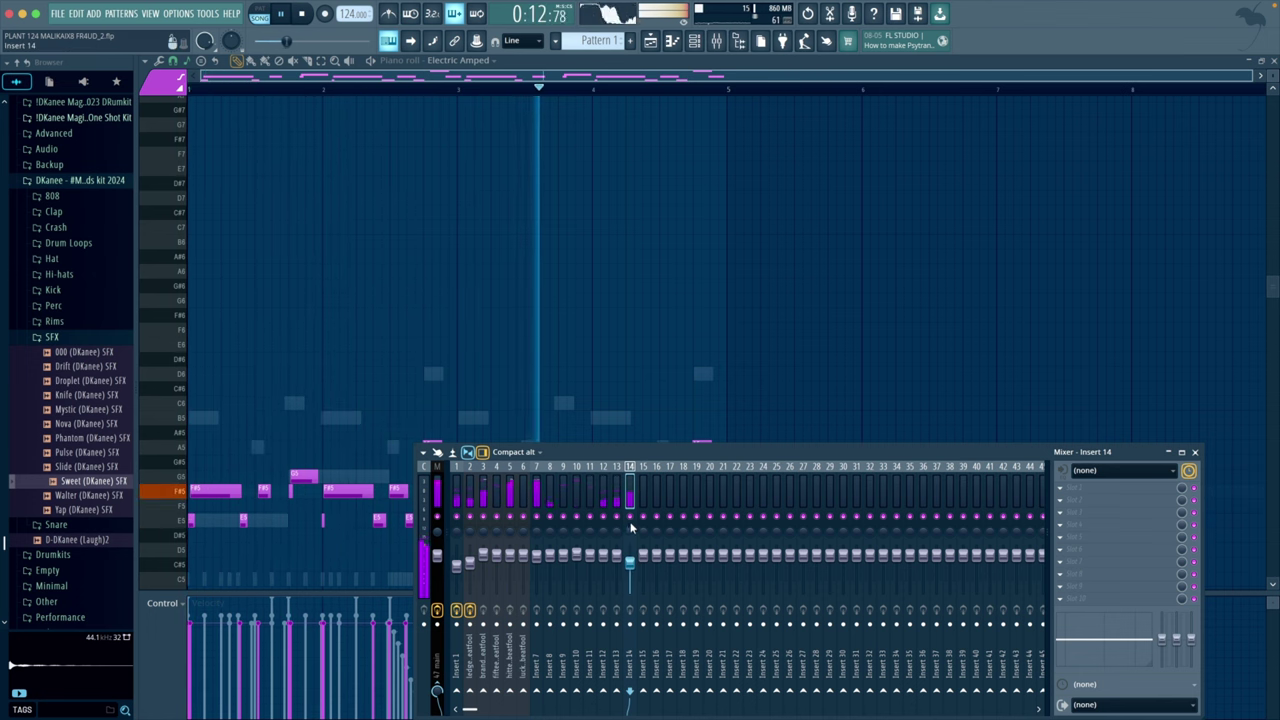
left_click_drag(1162, 636, 1162, 658)
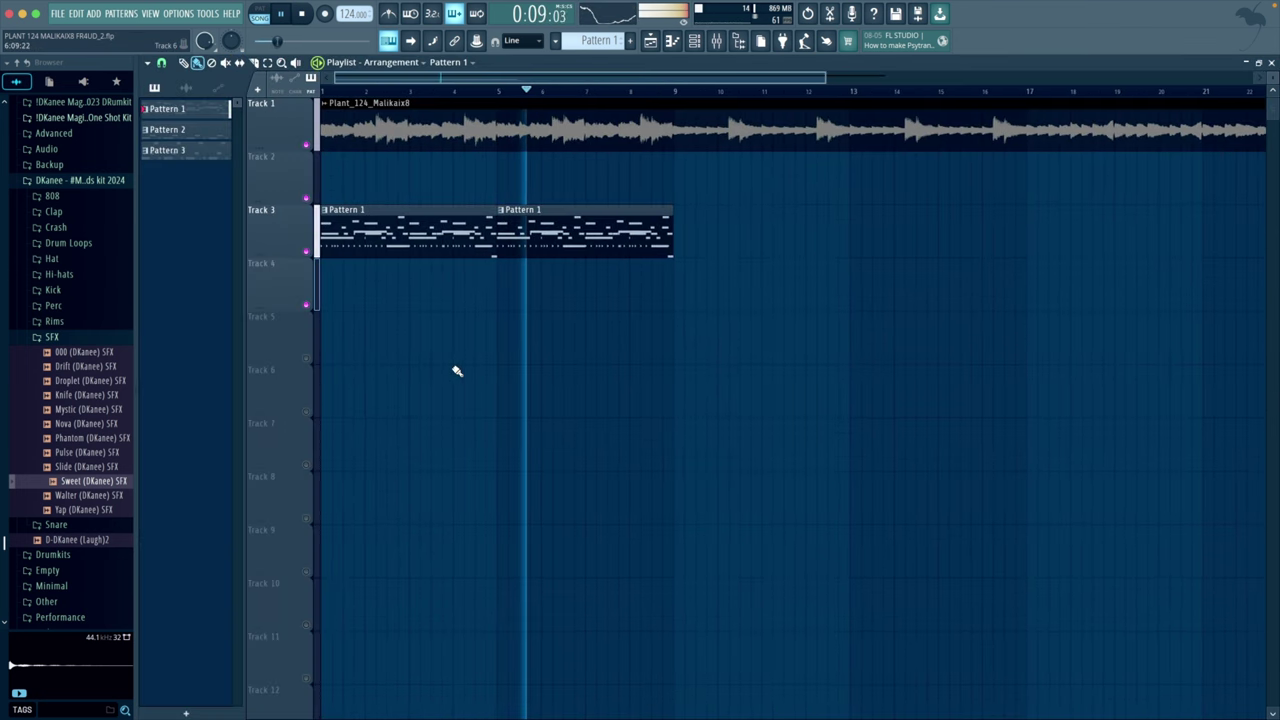
Step: Repeat the Track 3 pattern clip along the song, keeping six copies
key("ctrl+b")
key("ctrl+b")
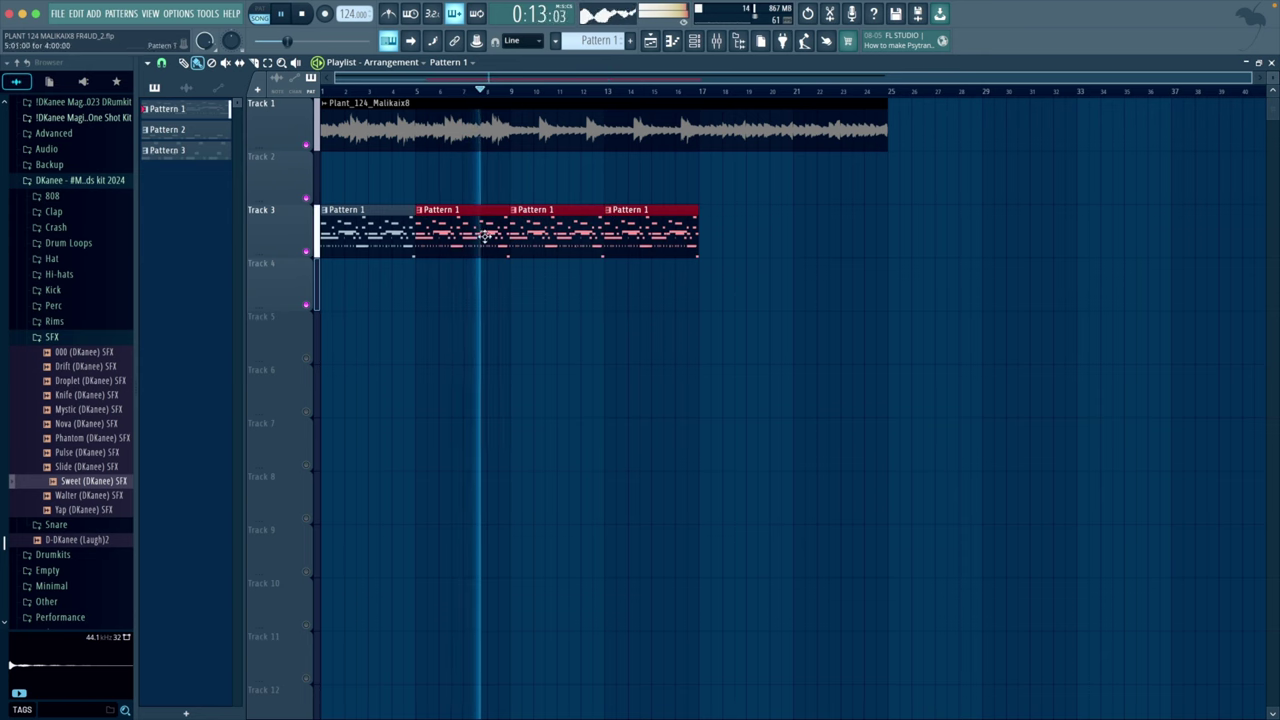
left_click(752, 232)
key("ctrl+b")
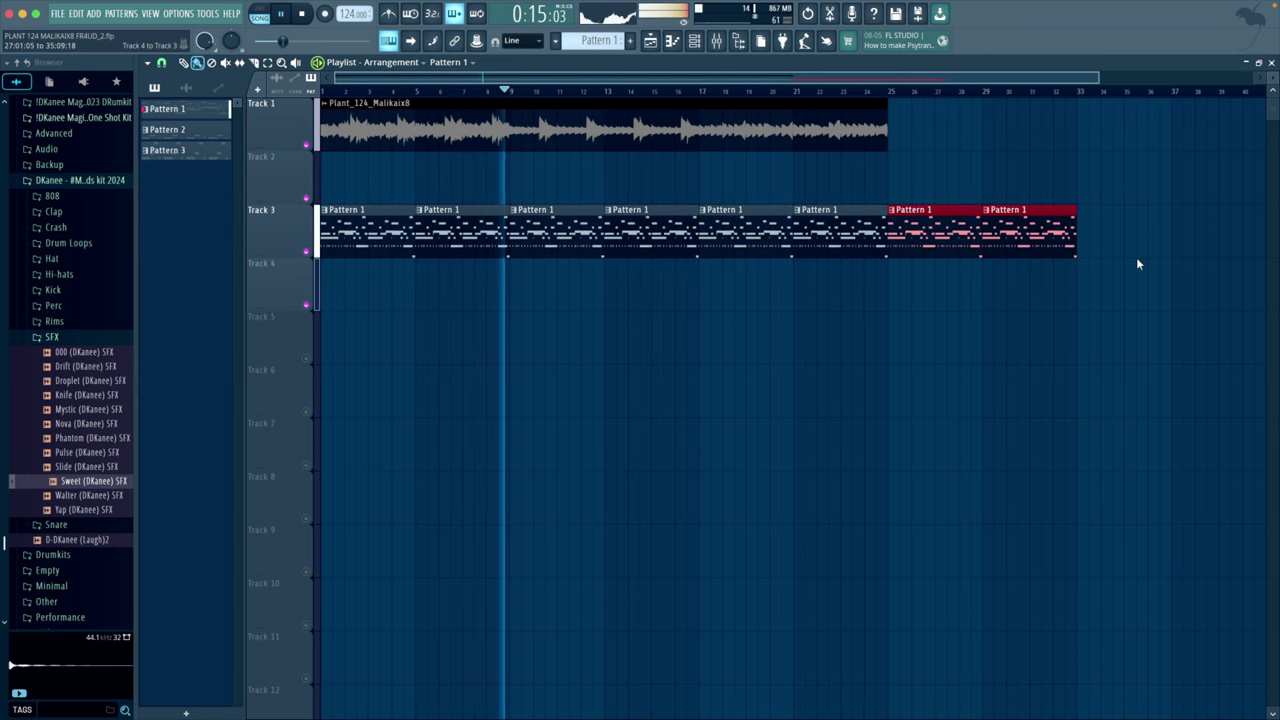
key("Delete")
key("space")
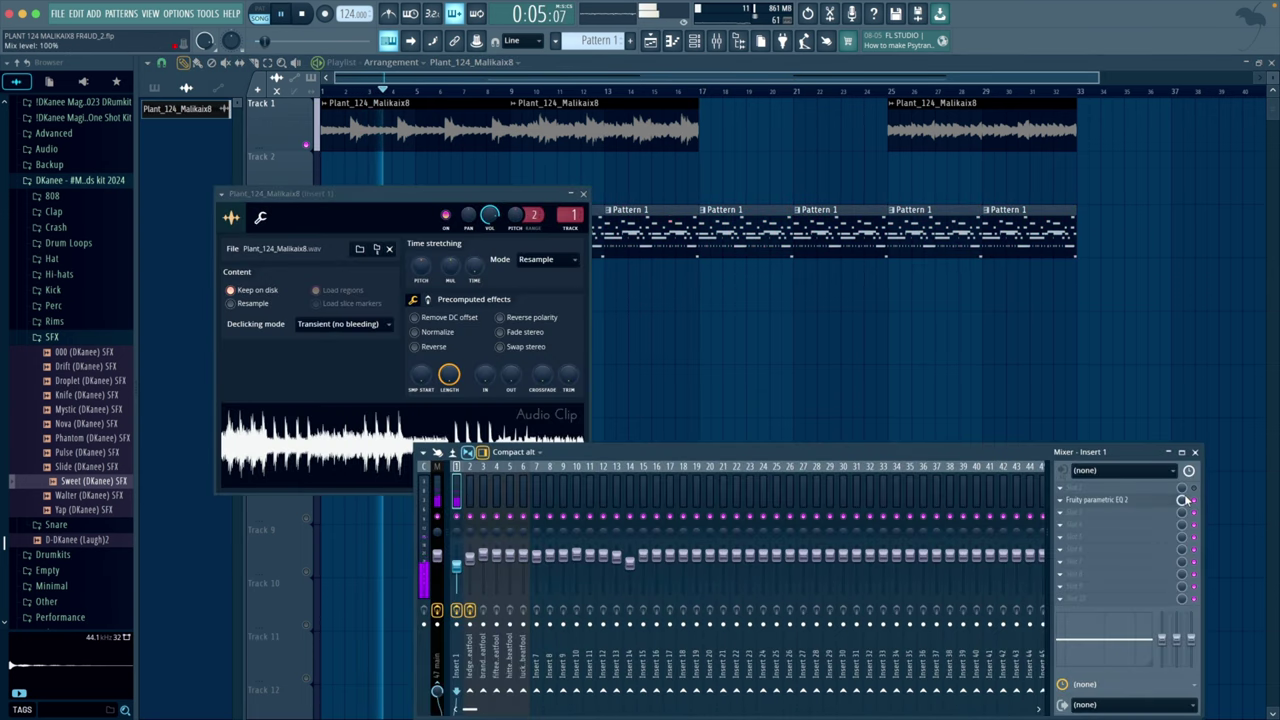
Step: Create an automation clip for the EQ mix level with a dip near bar 9
right_click(1186, 500)
left_click(1220, 593)
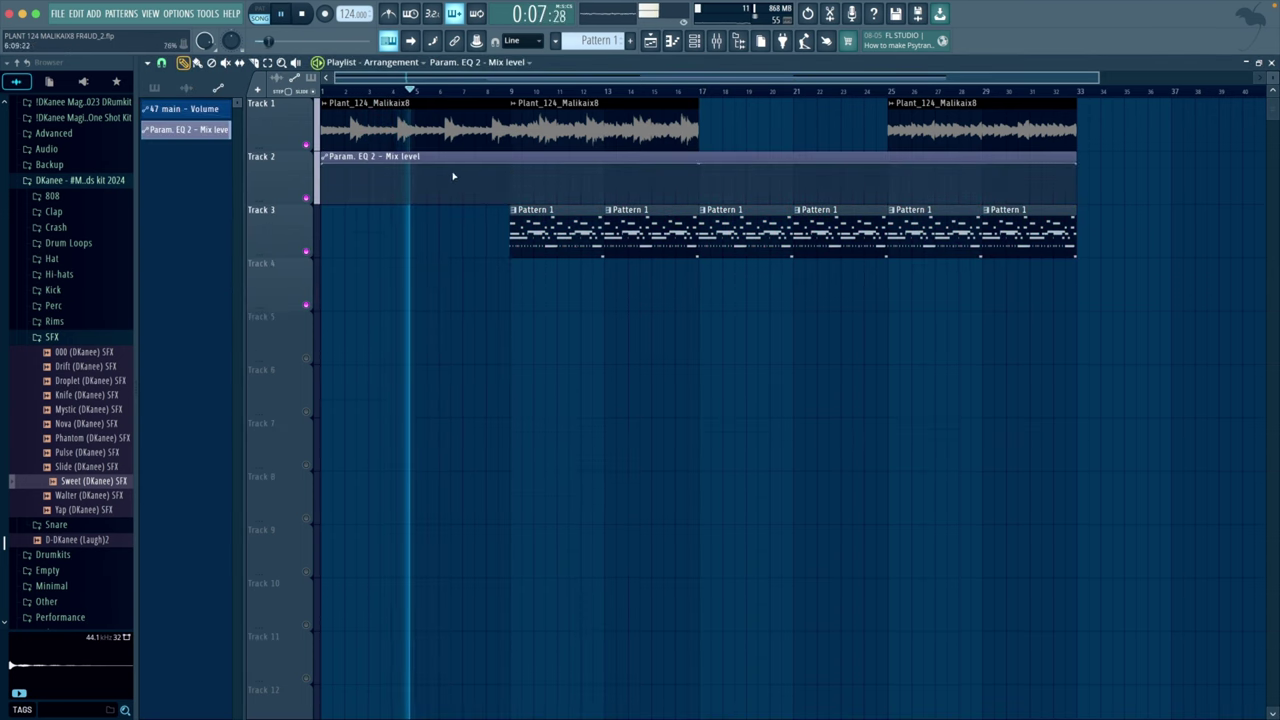
left_click_drag(511, 165, 509, 202)
key("space")
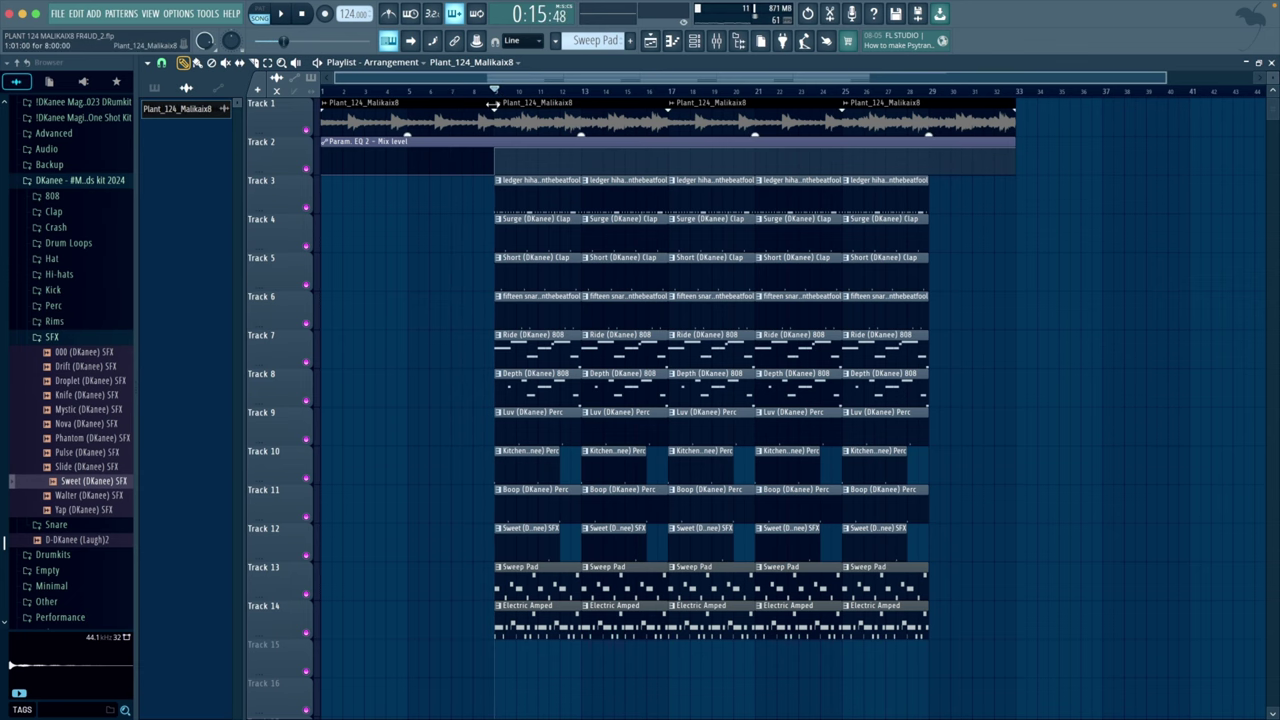
Step: Make the second Plant clip on Track 1 unique and trim its end back to bar 13
left_click(493, 104)
left_click(624, 230)
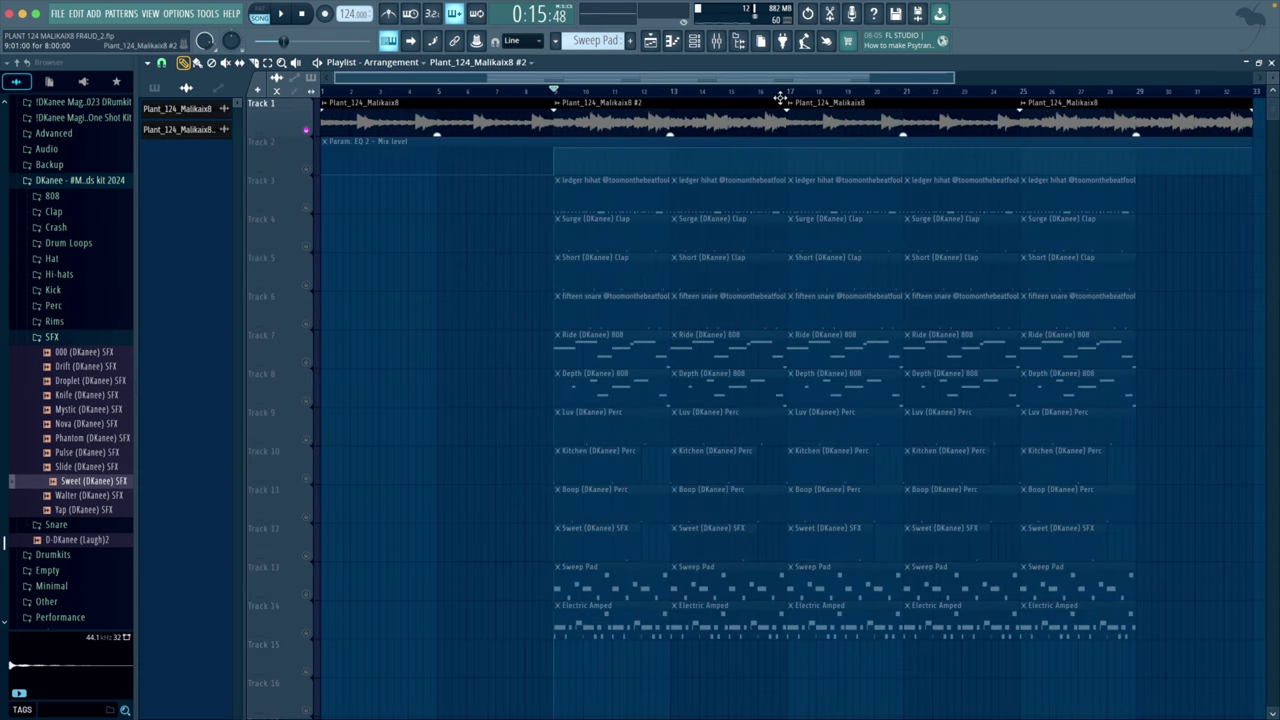
left_click_drag(781, 101, 670, 101)
Step: Play back the shortened Plant clip, then open and close its clip settings
key("space")
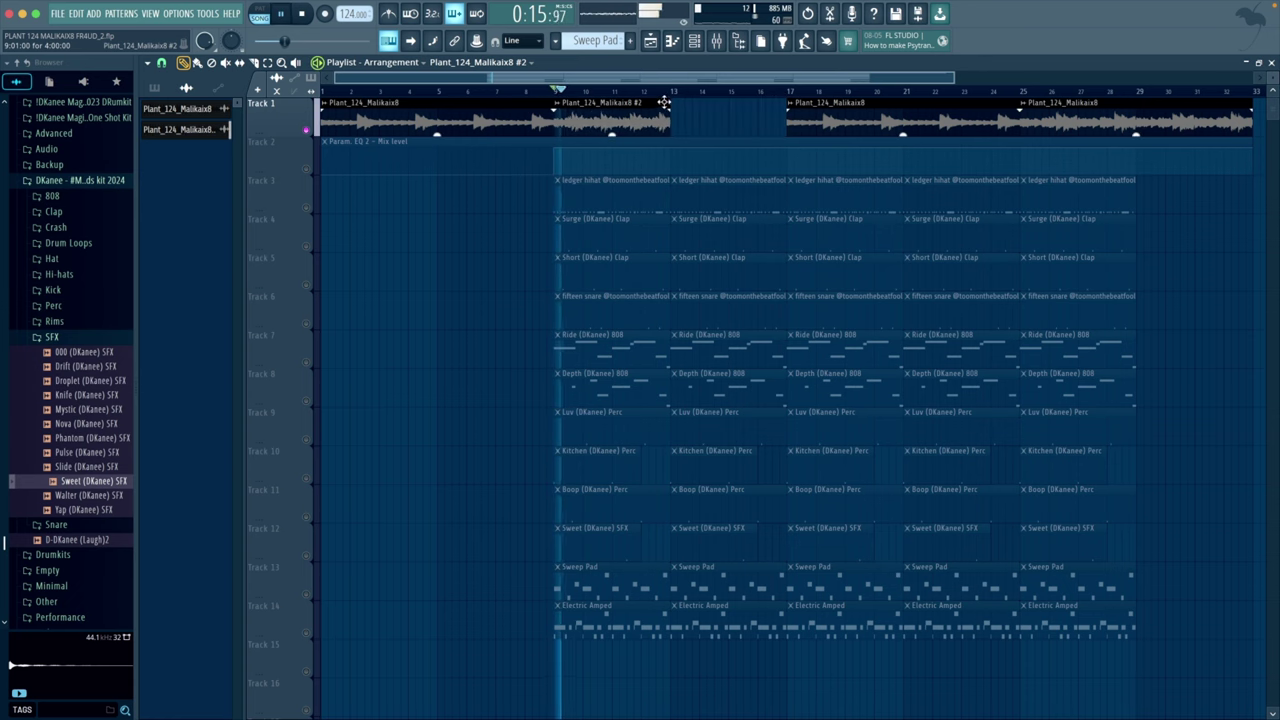
left_click(612, 118)
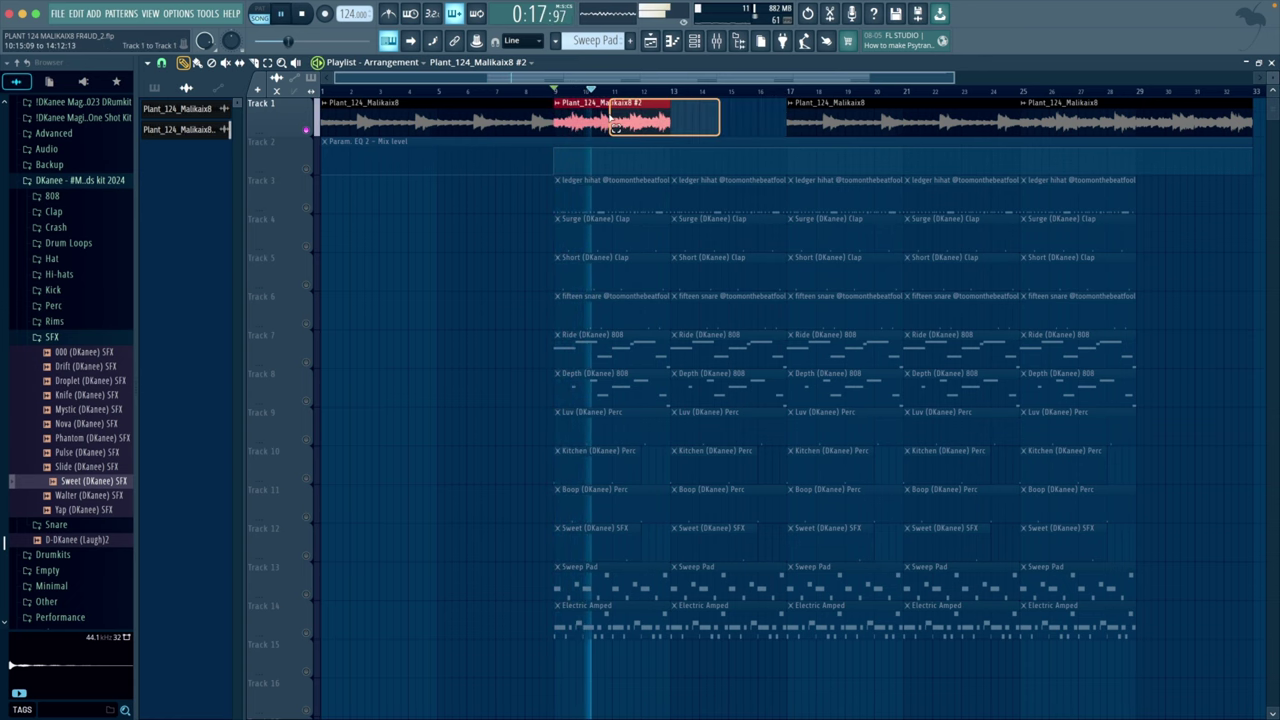
key("space")
double_click(610, 117)
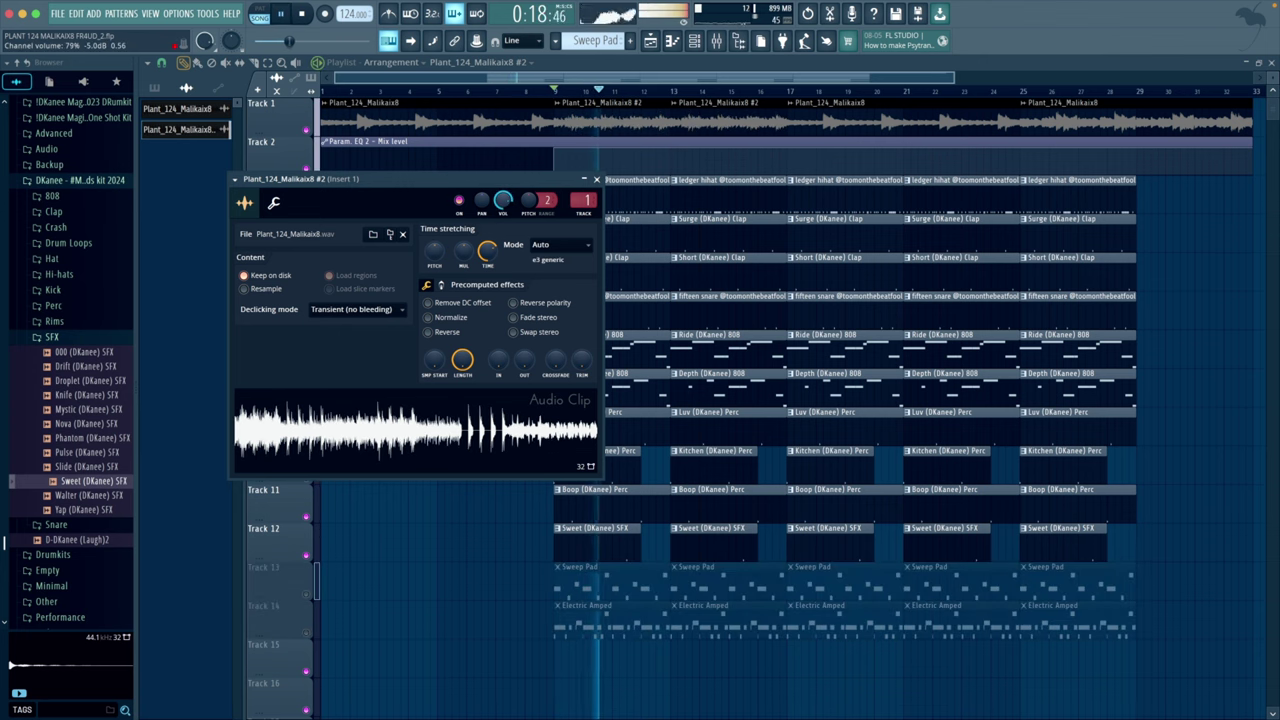
left_click(596, 179)
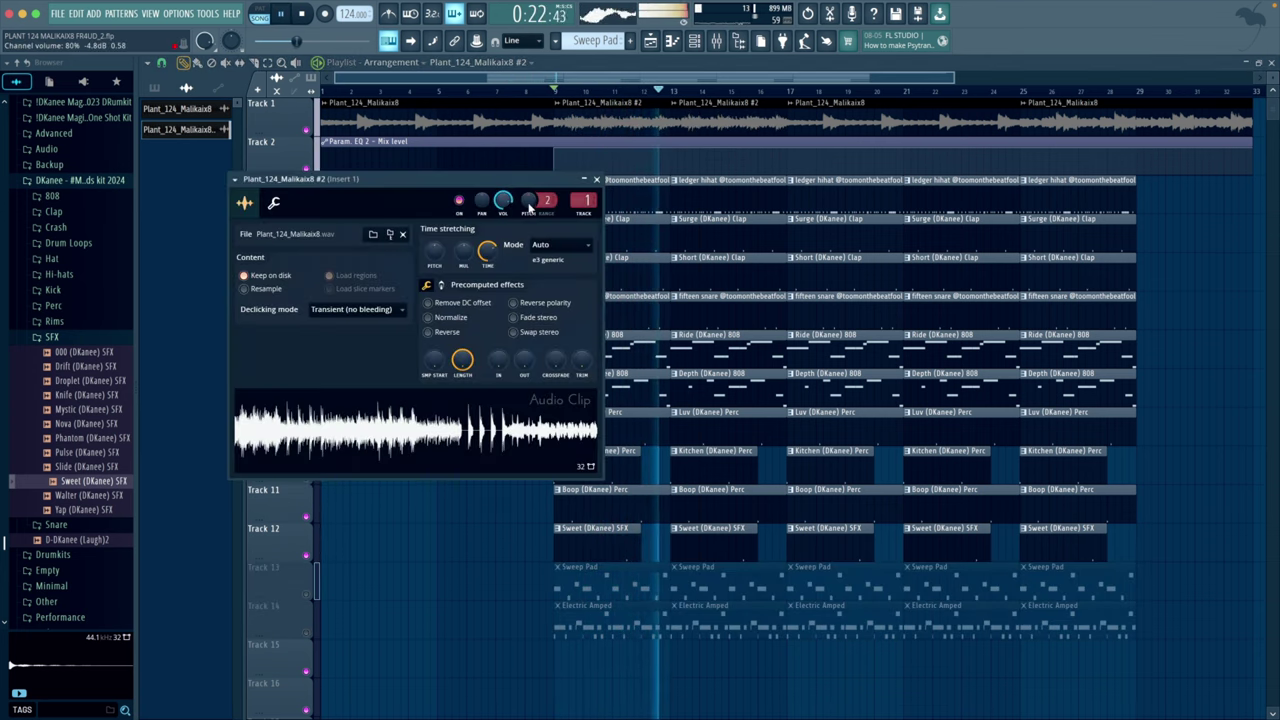